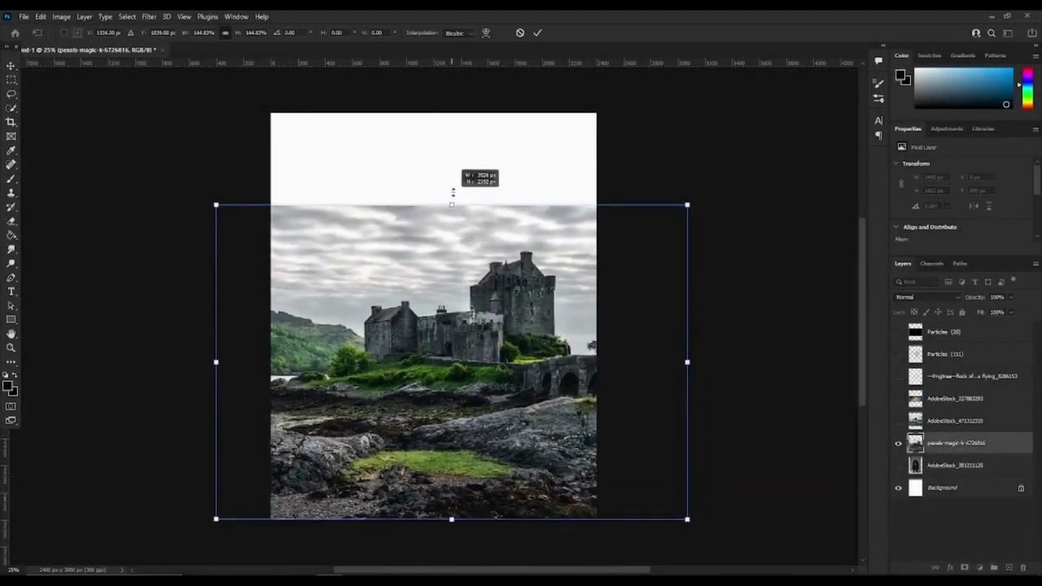
Enlarge the castle photo, then show the loch castle photo layer and add a layer mask.
drag(456, 203, 466, 170)
key(Return)
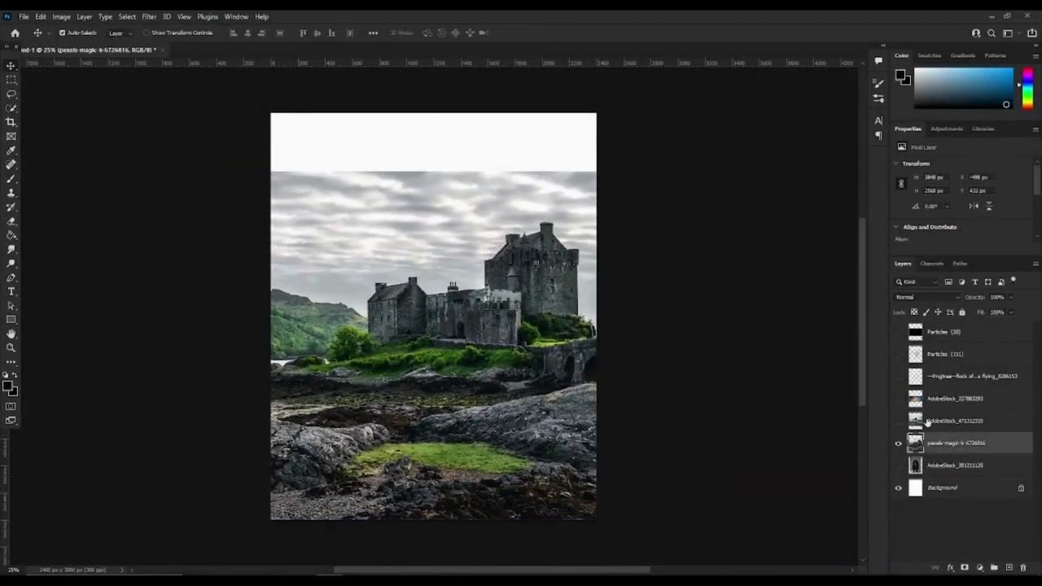
click(899, 420)
click(959, 421)
click(964, 568)
Mask out the loch photo's bottom to reveal the mossy rocks, and nudge the photo down slightly.
click(10, 179)
mouse_move(302, 400)
mouse_down()
mouse_move(254, 456)
mouse_move(614, 456)
mouse_up()
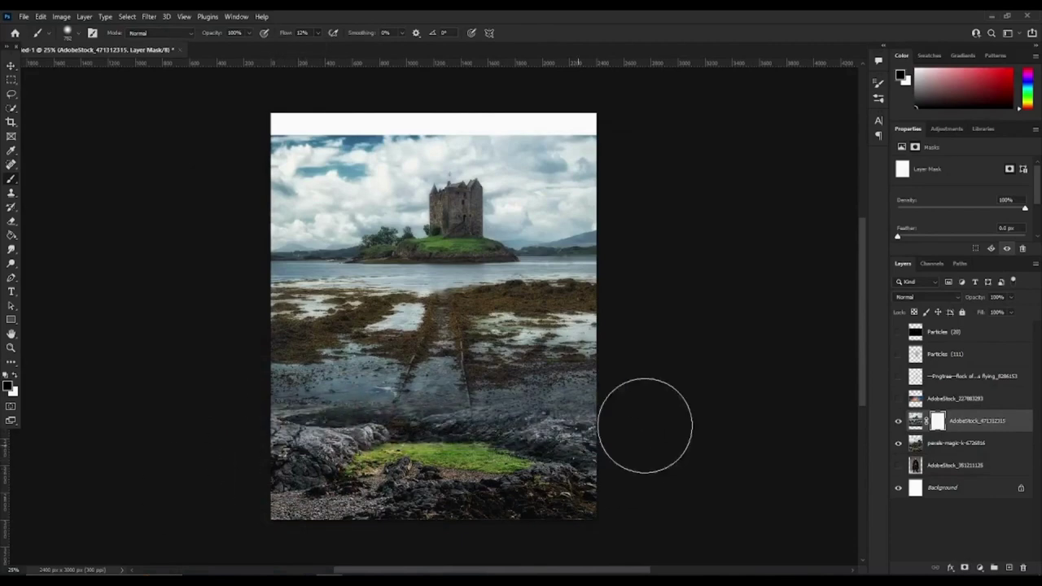
key(x)
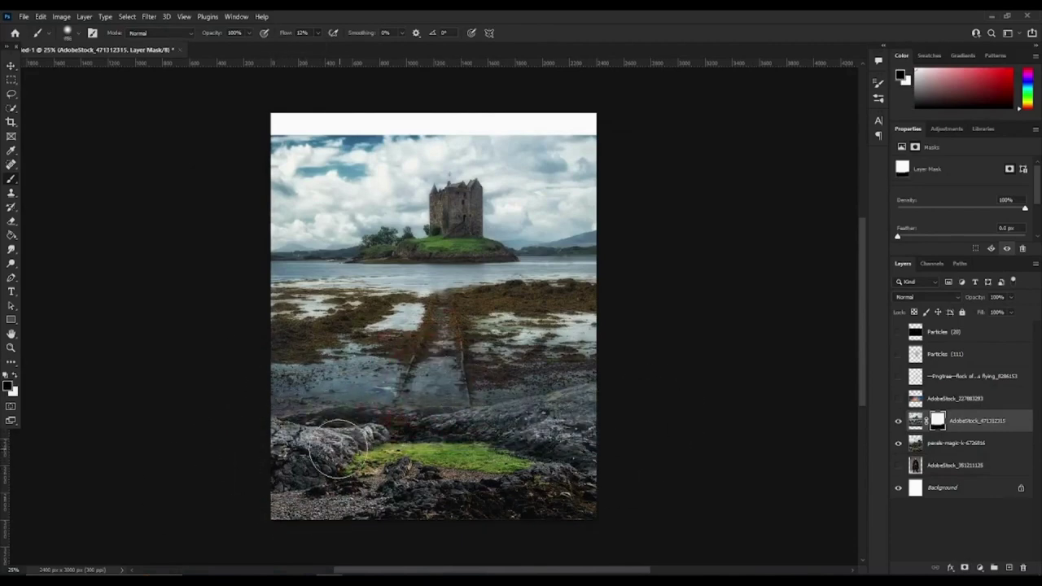
key(ctrl+t)
drag(523, 257, 523, 272)
key(Return)
Target the loch photo itself rather than its mask and switch to the Pen tool.
click(916, 420)
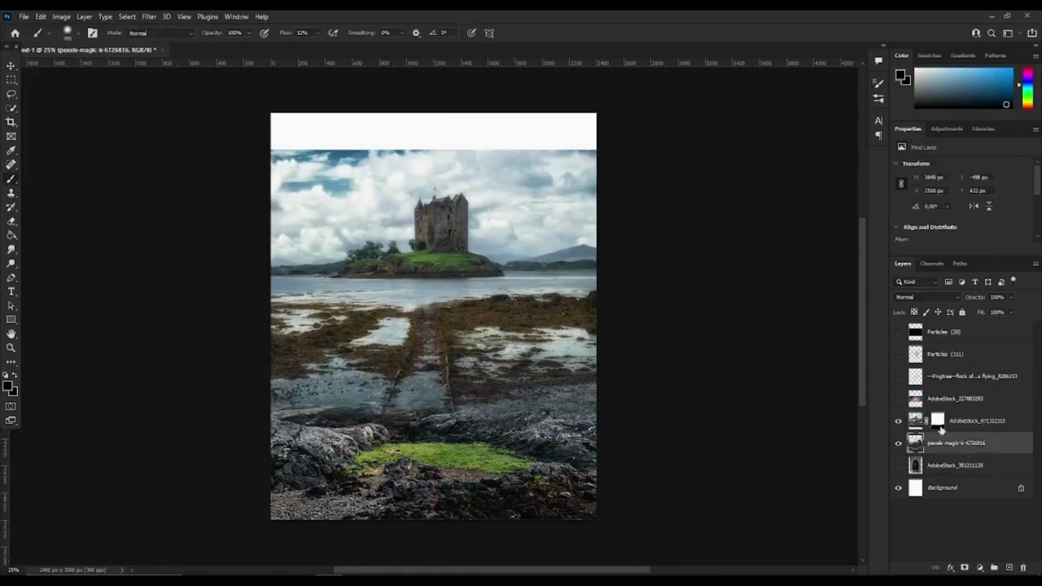
scroll(285, 266, up, 5)
right_click(11, 277)
click(122, 273)
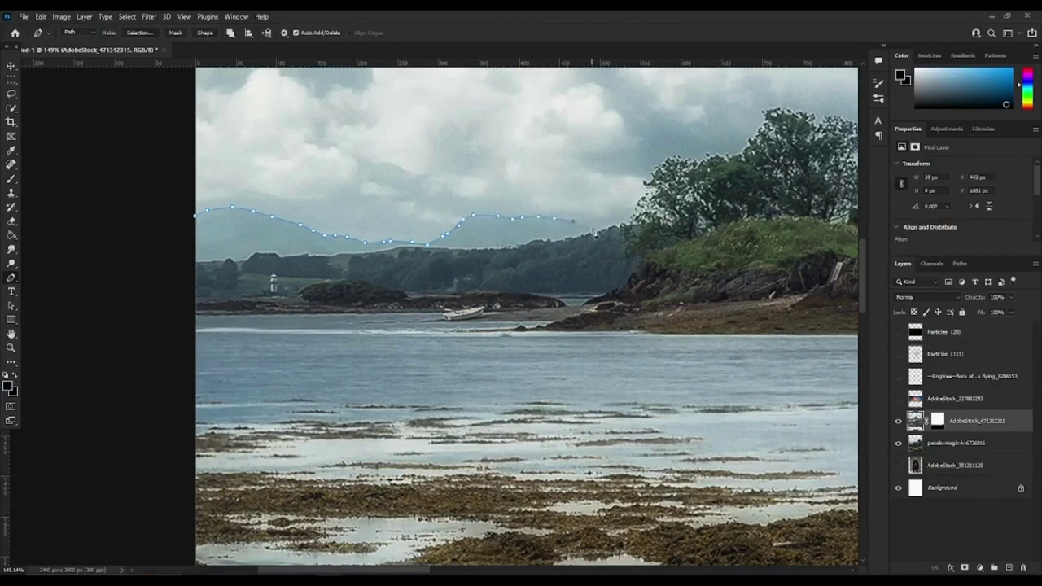
Trace the path along the hills and island tree tops of the loch photo.
scroll(644, 195, up, 3)
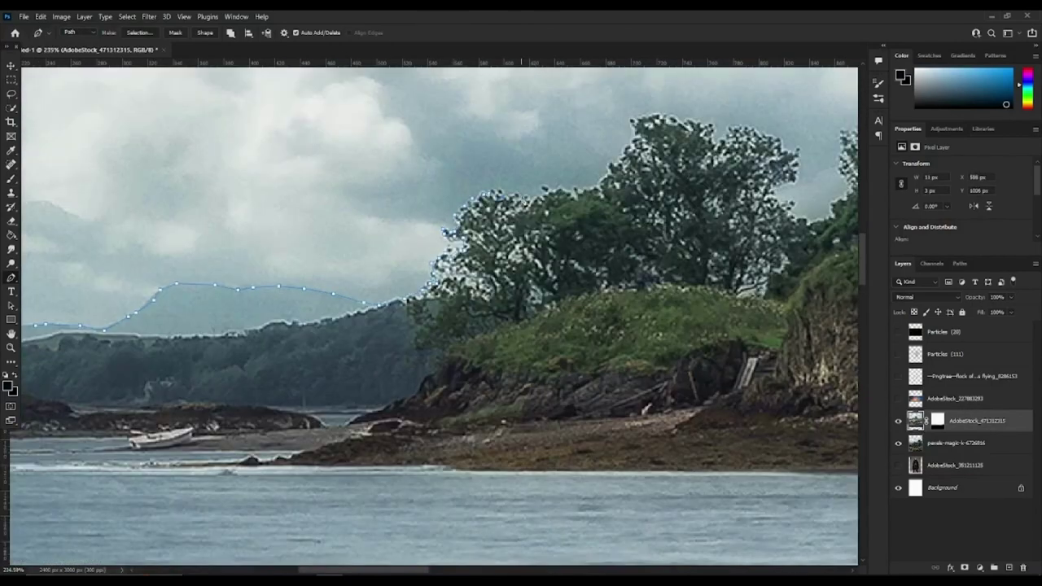
drag(635, 132, 437, 172)
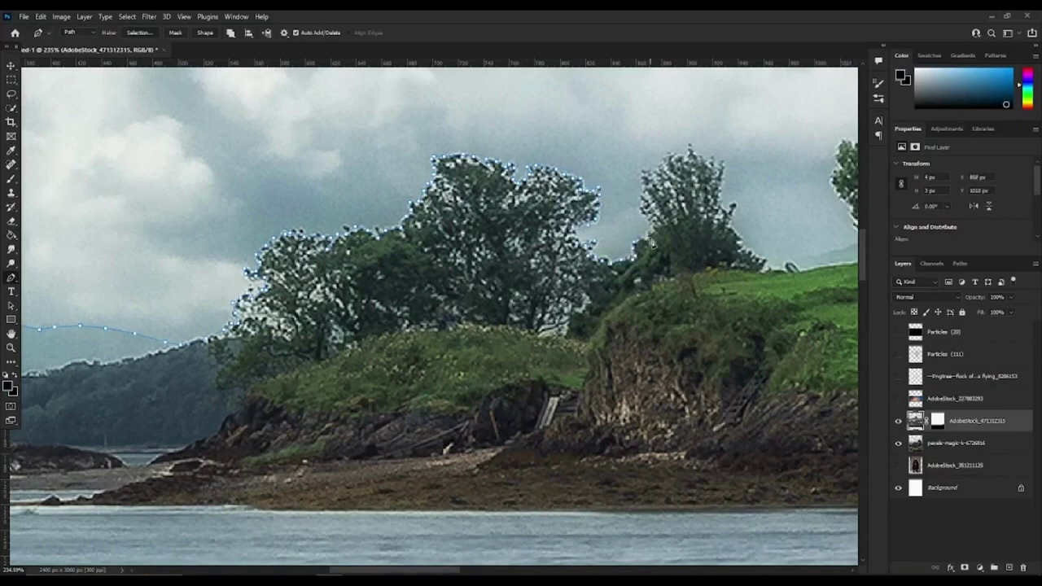
scroll(724, 189, right, 5)
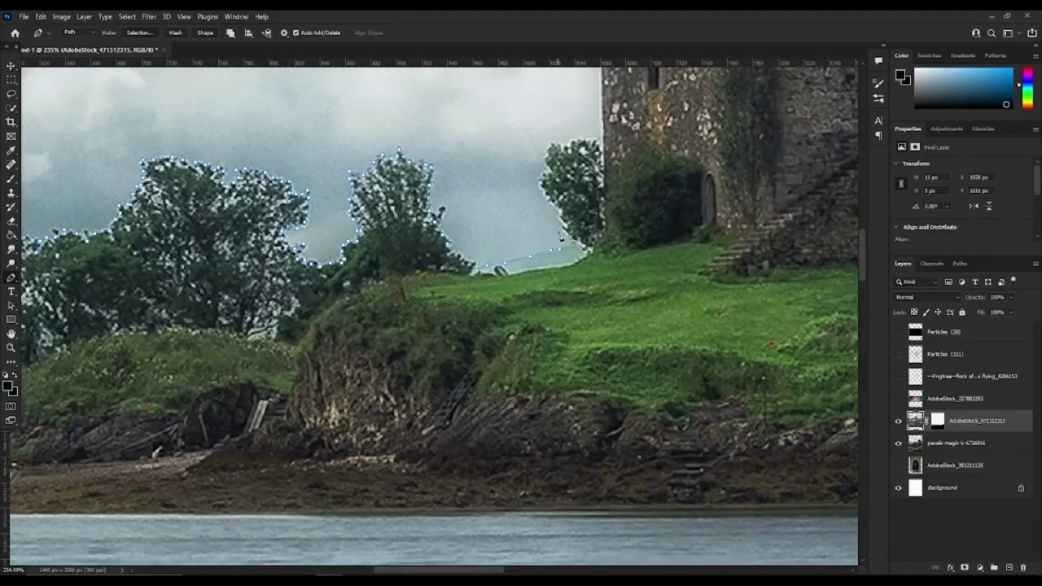
scroll(560, 232, up, 2)
scroll(562, 135, down, 3)
scroll(521, 97, up, 3)
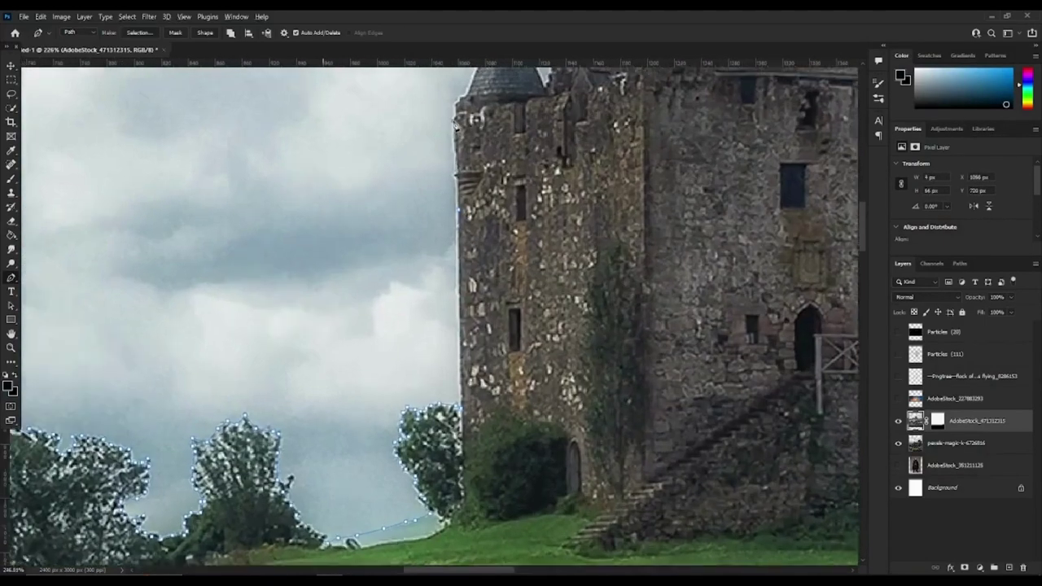
scroll(525, 104, up, 1)
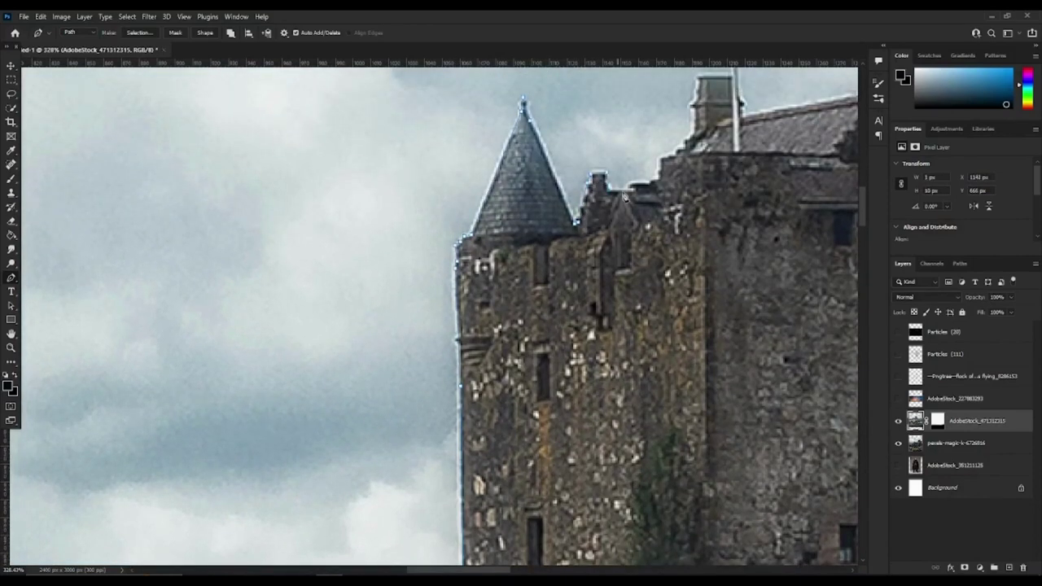
scroll(651, 188, up, 1)
scroll(570, 228, up, 2)
scroll(518, 259, right, 4)
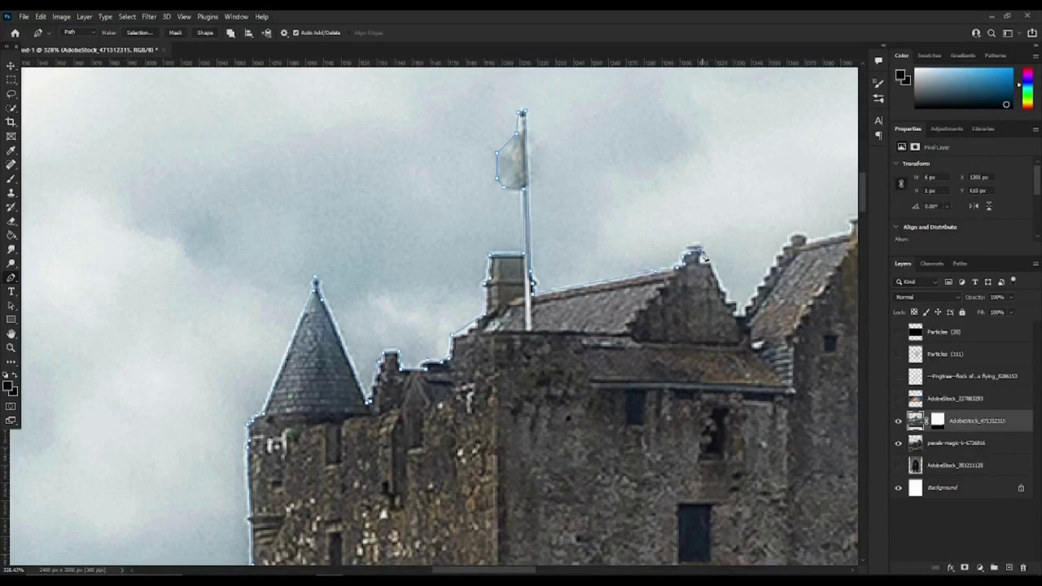
Continue the path along the castle roofline, towers and mountains, then load it as a selection.
drag(704, 257, 520, 305)
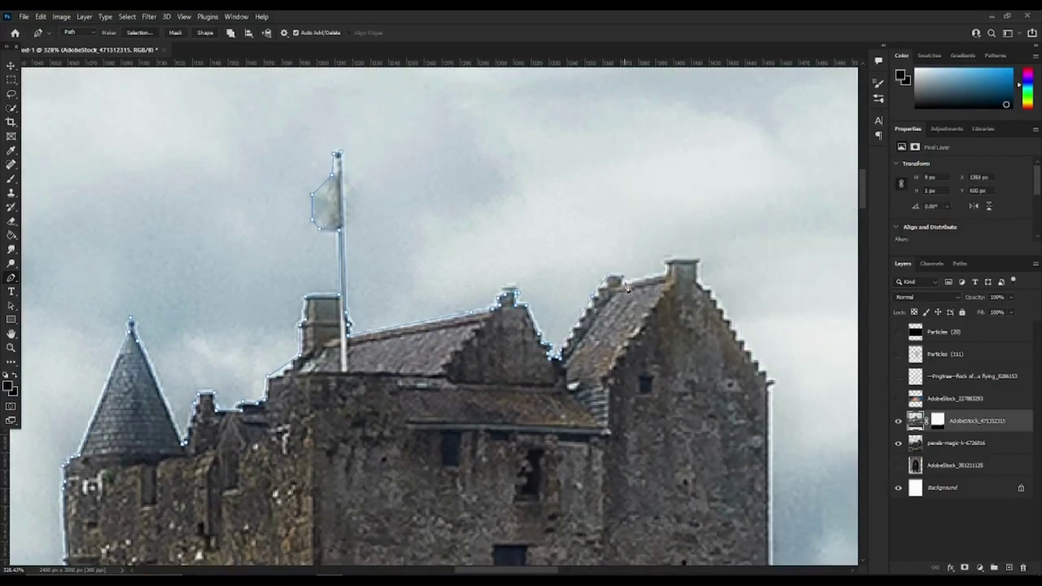
drag(777, 389, 522, 292)
drag(522, 407, 521, 49)
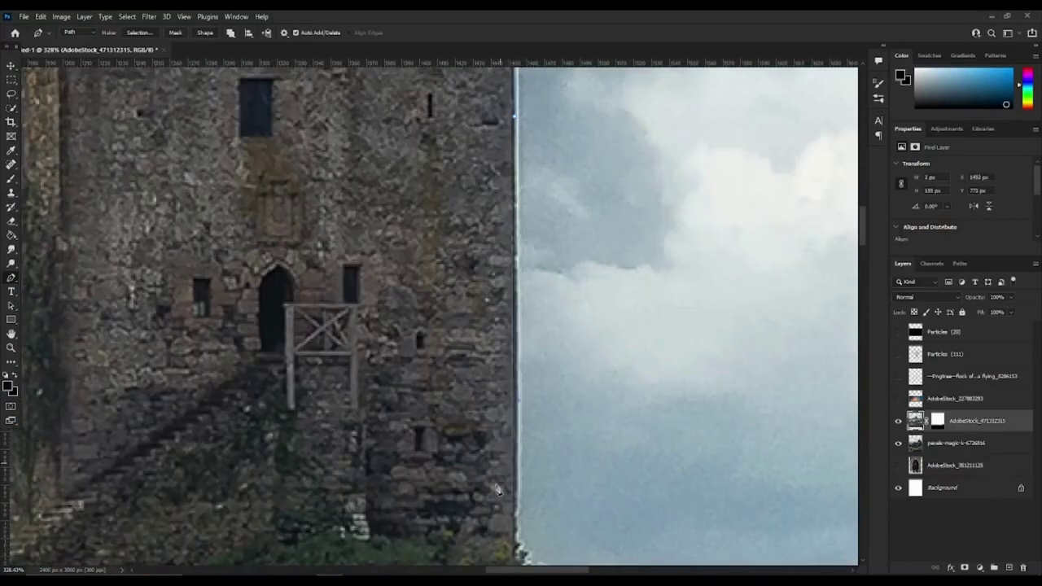
drag(526, 291, 455, 63)
scroll(347, 351, right, 8)
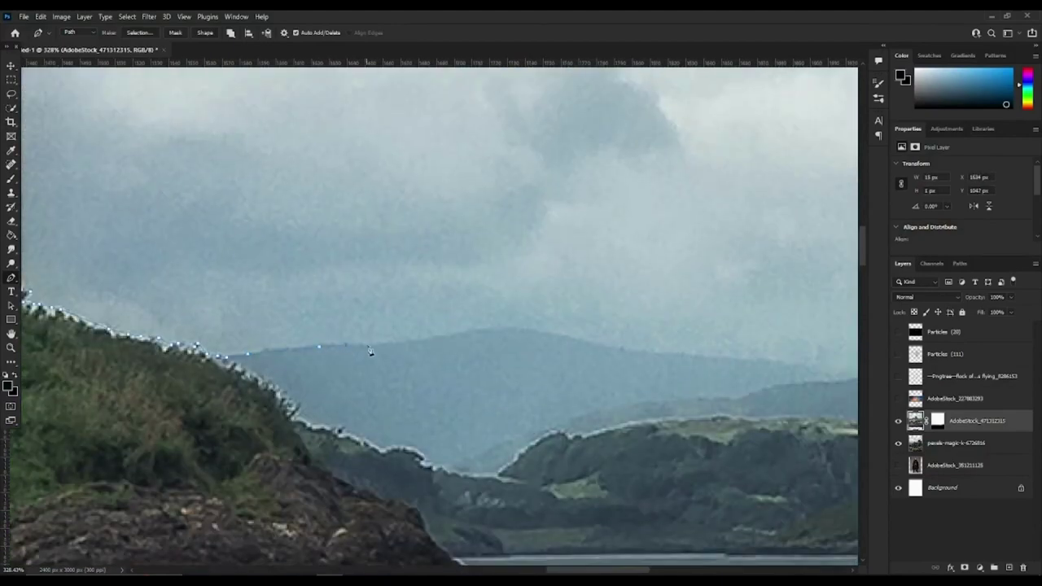
scroll(612, 354, right, 5)
scroll(477, 353, right, 8)
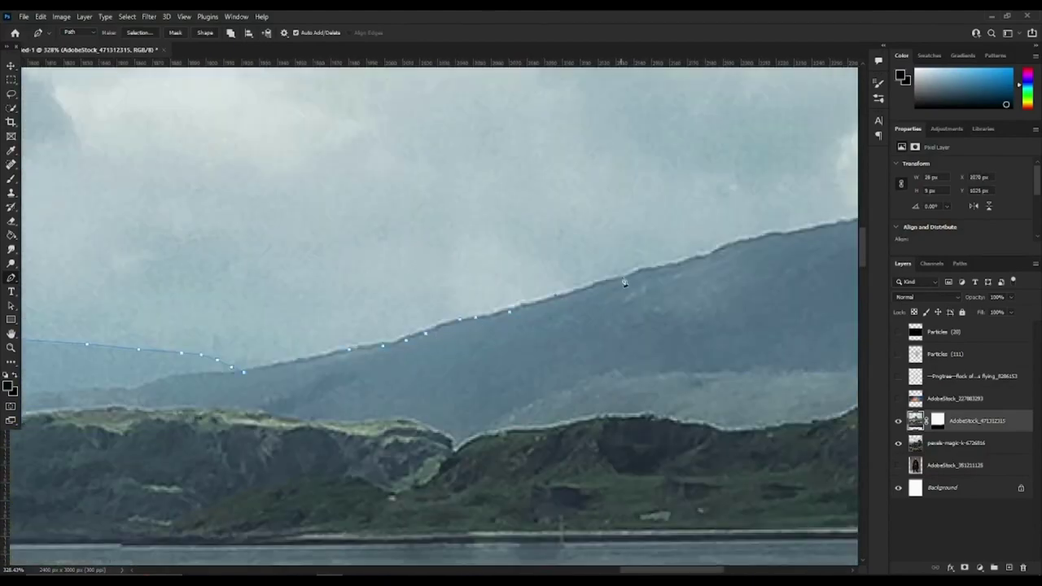
scroll(619, 285, right, 8)
scroll(583, 273, right, 2)
scroll(665, 301, down, 5)
scroll(244, 244, down, 3)
key(ctrl+Return)
Review the skyline selection edges in Select and Mask and output it as the loch photo's layer mask.
key(w)
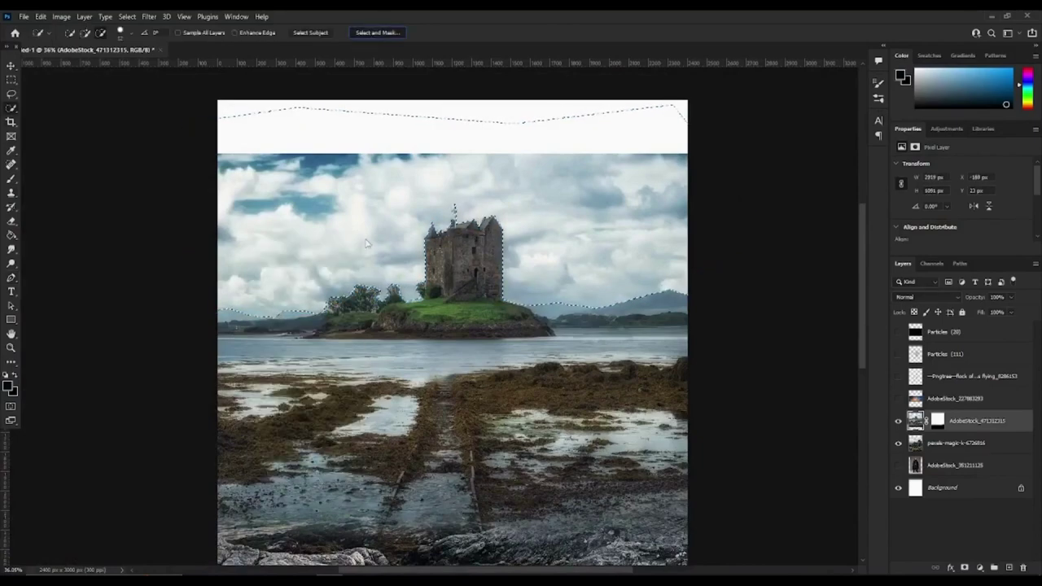
key(ctrl+alt+r)
scroll(379, 285, up, 5)
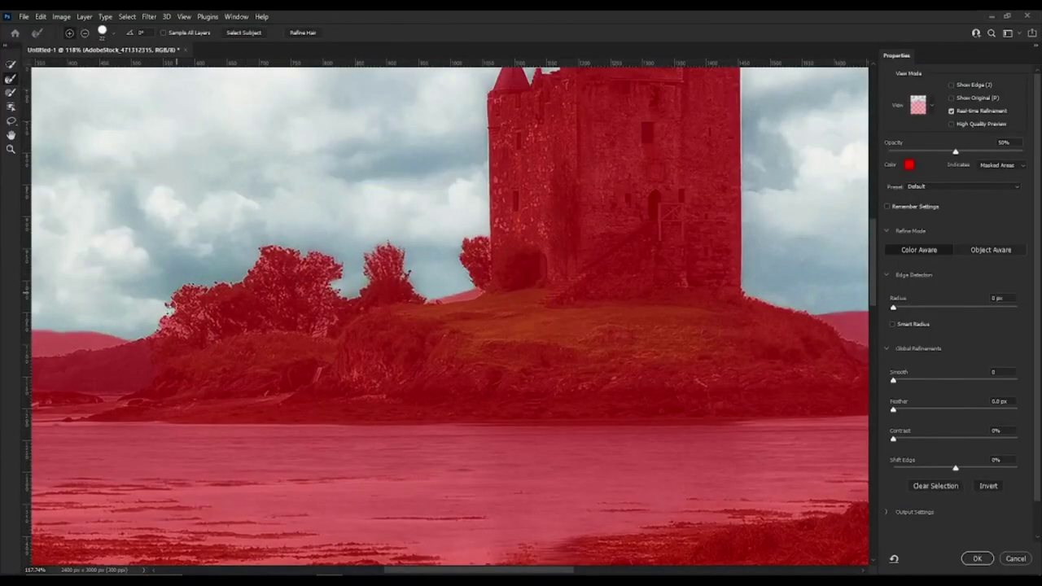
drag(257, 324, 555, 291)
scroll(453, 308, right, 2)
scroll(588, 246, right, 1)
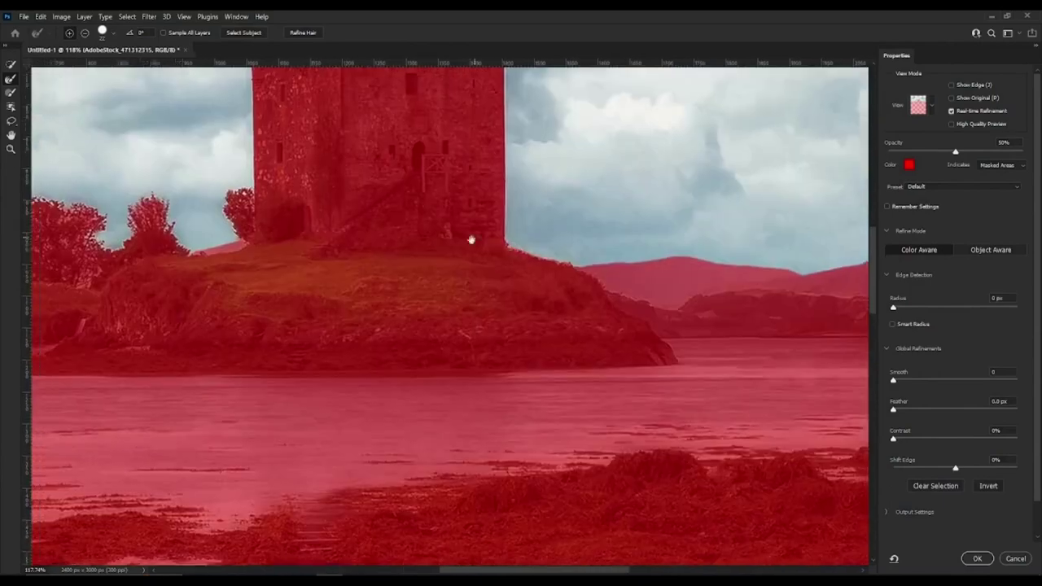
scroll(505, 252, right, 1)
scroll(505, 252, right, 1)
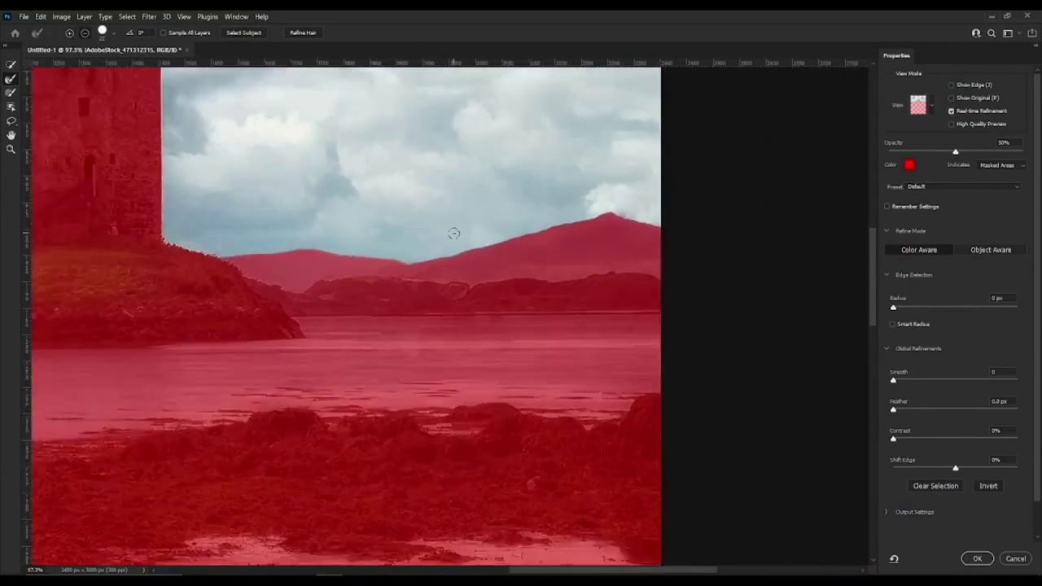
key(Return)
Mask the pexels-magic castle layer and position the sunset sky behind the castle.
key(b)
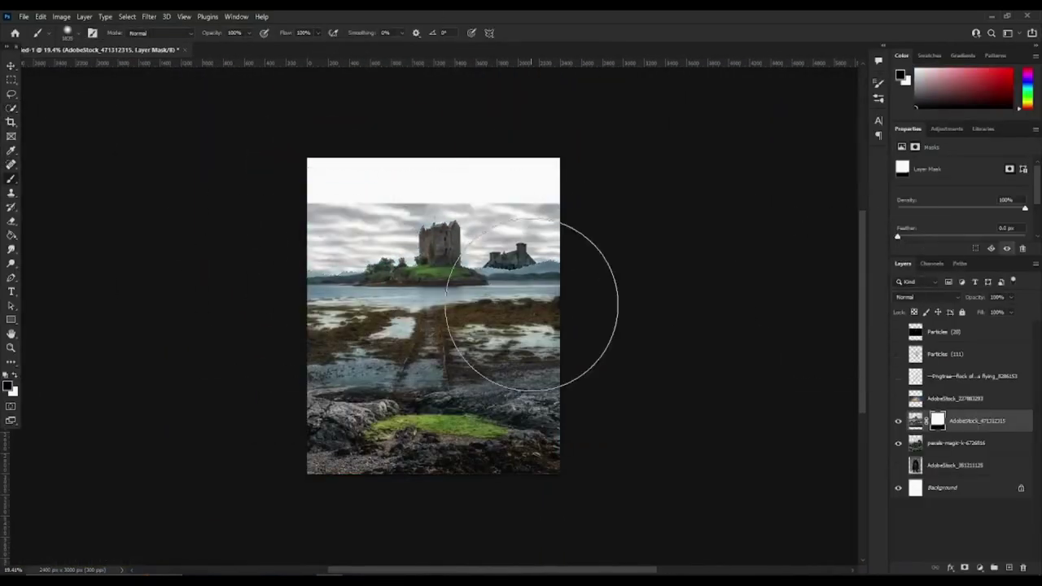
click(977, 443)
click(965, 568)
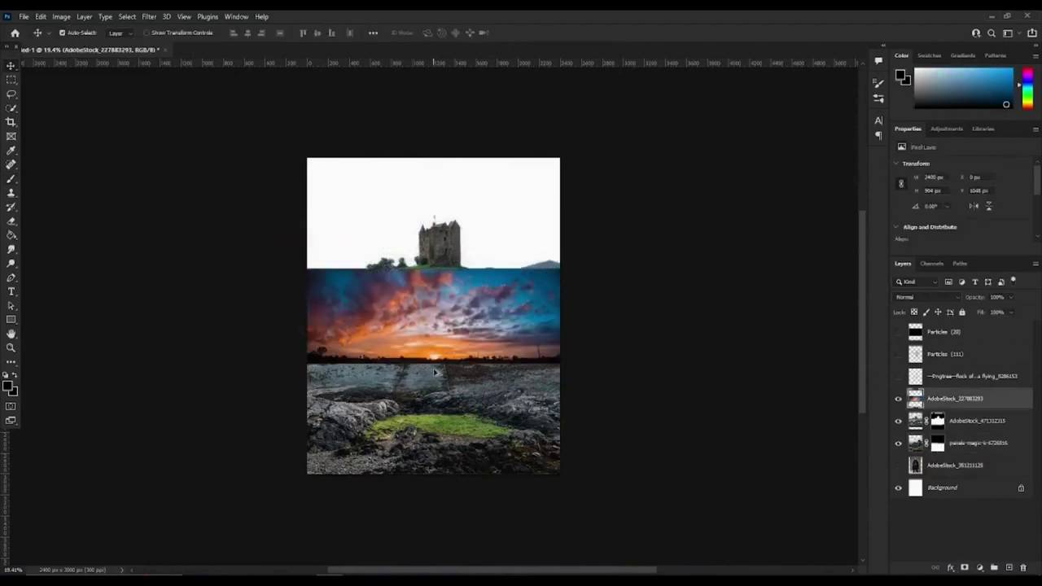
mouse_move(383, 173)
mouse_down()
mouse_move(501, 183)
mouse_move(411, 303)
mouse_up()
key(Return)
Add a clipped Exposure darkening the loch photo and a Color Balance tinting it toward cyan.
click(969, 398)
click(960, 439)
click(980, 567)
click(944, 407)
drag(962, 192, 923, 189)
click(978, 567)
click(944, 443)
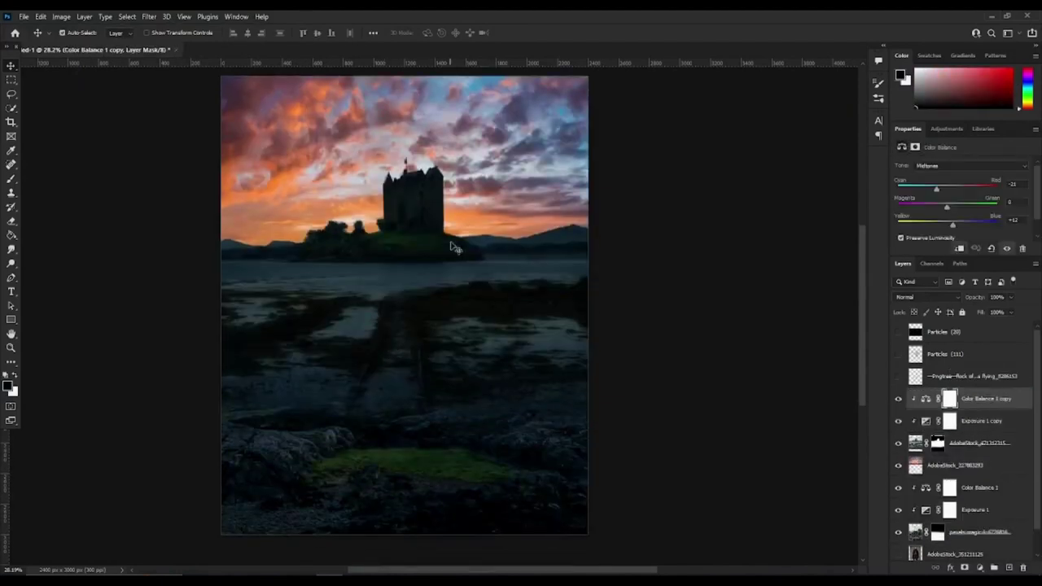
Add Brightness/Contrast and a clipped Levels with lowered output to darken the castle.
click(980, 567)
drag(951, 195, 957, 197)
click(948, 458)
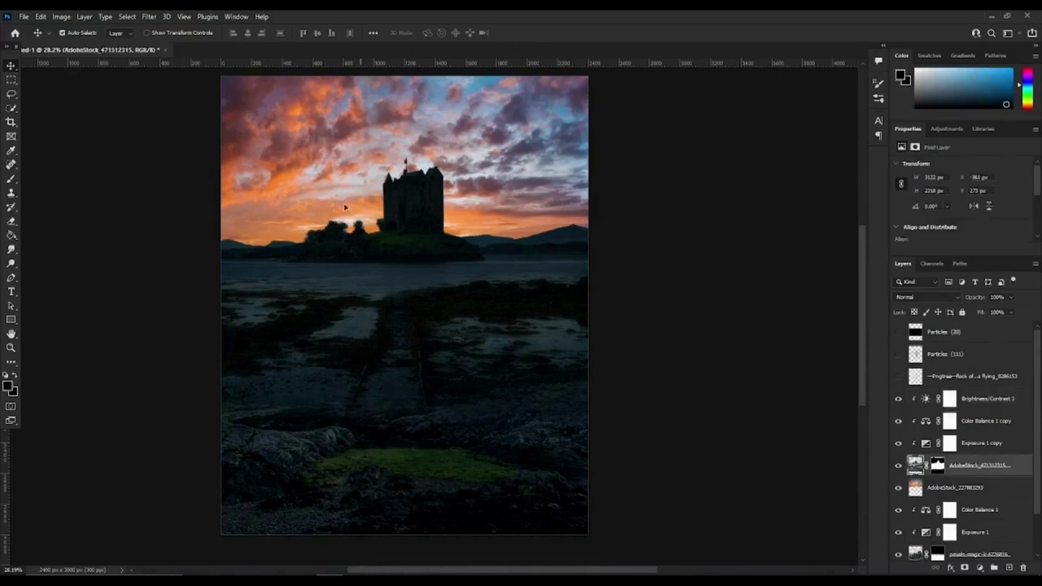
click(979, 567)
click(1001, 505)
drag(1026, 214, 957, 214)
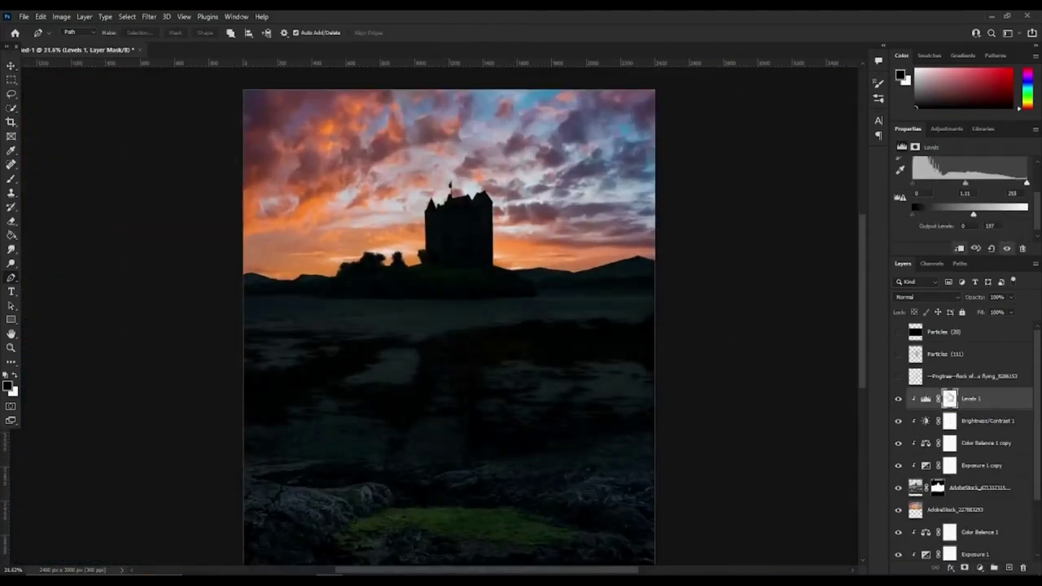
Paint the castle area into the Levels mask at 12% brush flow.
drag(275, 46, 270, 47)
alt+scroll(456, 301, up, 3)
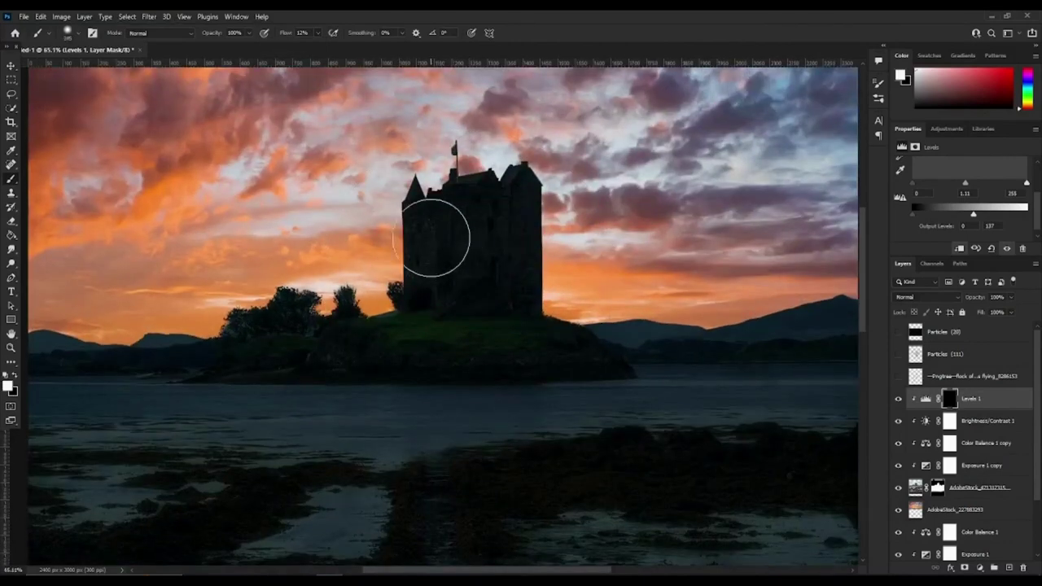
drag(494, 328, 456, 211)
alt+scroll(526, 402, down, 3)
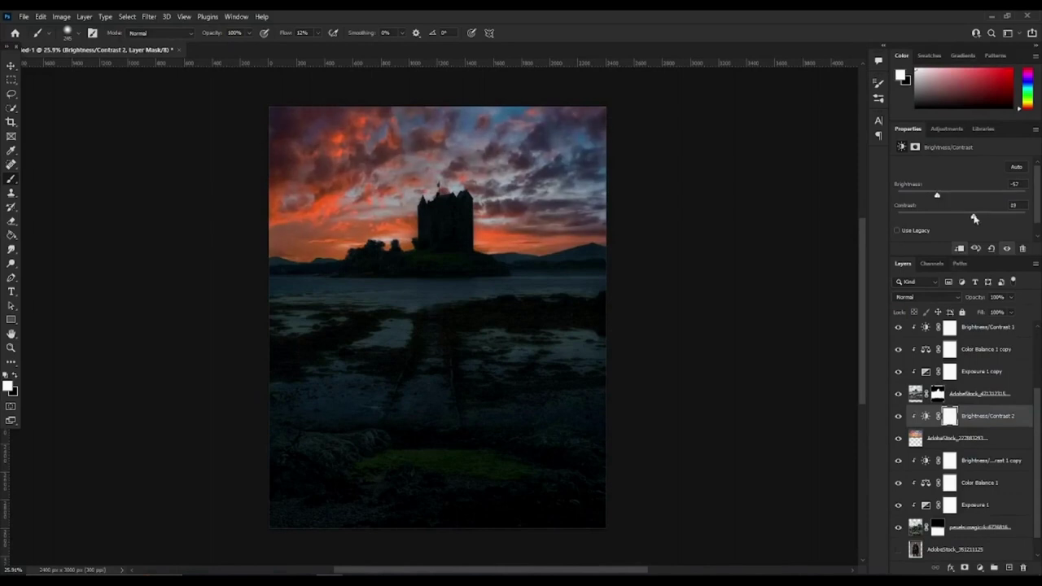
Add a highlights Color Balance to the sky and adjust the sky's Brightness/Contrast layer options.
click(968, 165)
click(938, 192)
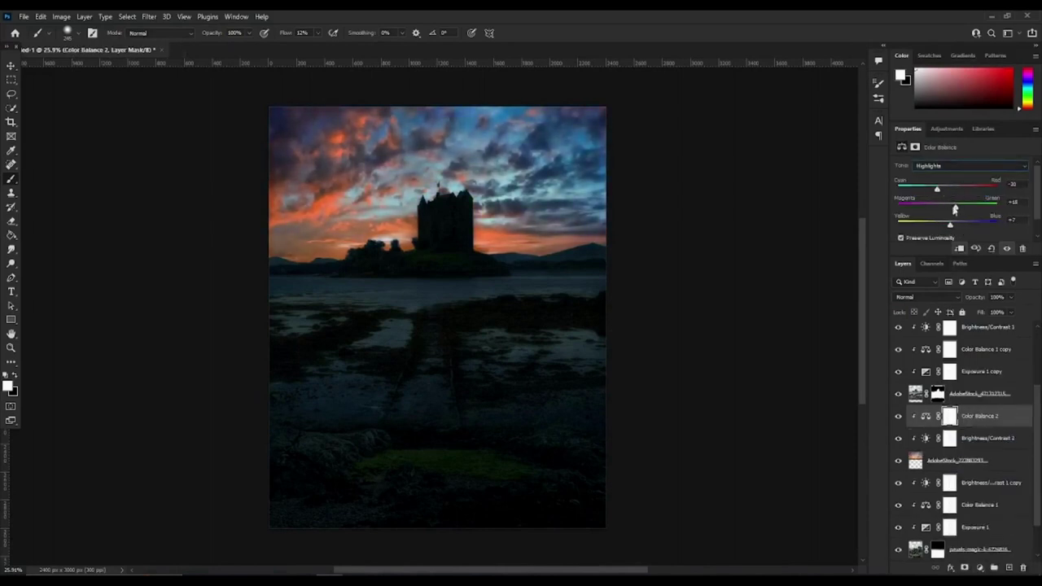
click(985, 438)
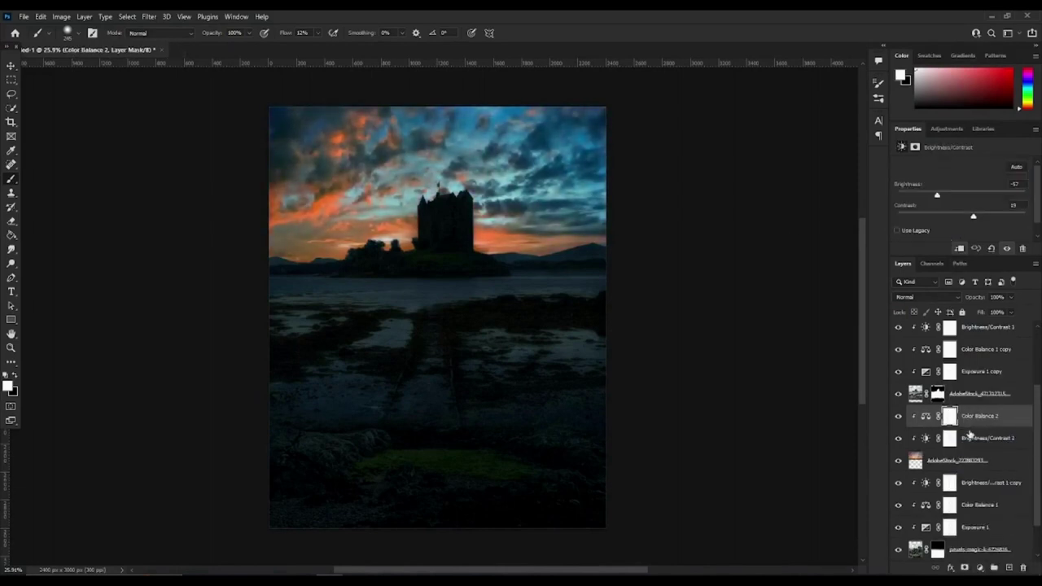
right_click(951, 383)
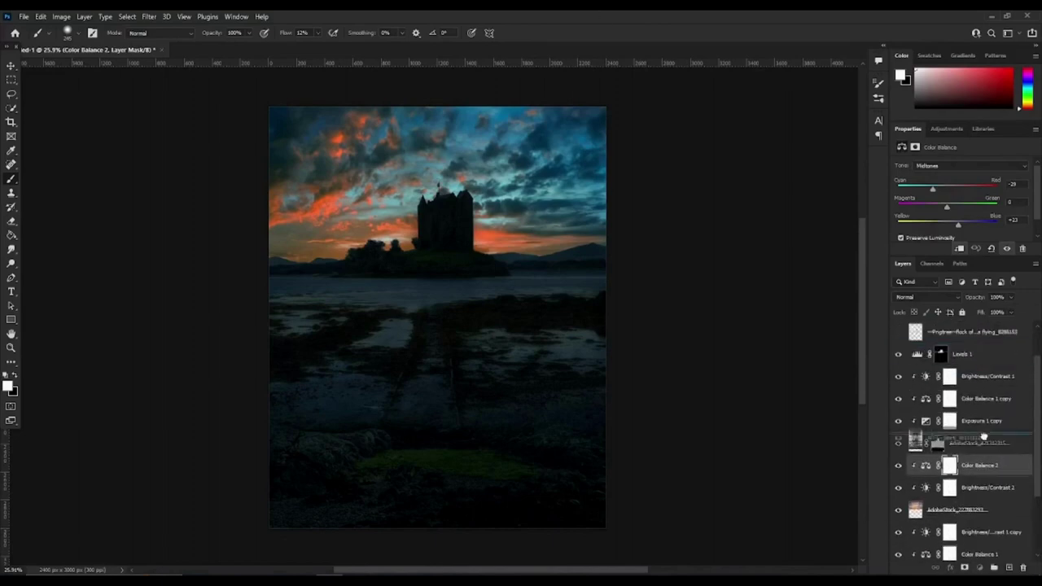
click(898, 399)
Show and select the hooded warrior layer with the selection tool active.
click(953, 399)
click(898, 399)
key(w)
click(310, 33)
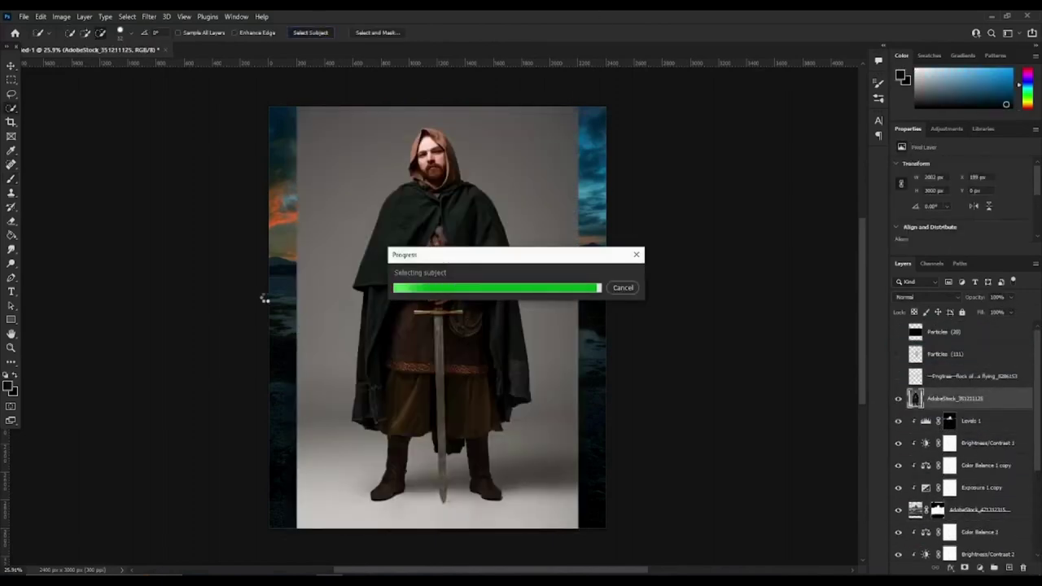
Mask the warrior to his selected outline and scale him down into the scene.
click(964, 567)
key(ctrl+t)
mouse_move(444, 493)
mouse_down()
mouse_move(445, 481)
mouse_move(442, 490)
mouse_up()
drag(486, 302, 478, 302)
key(Return)
Set up a white grass-shaped brush for painting the warrior's mask.
key(b)
right_click(484, 470)
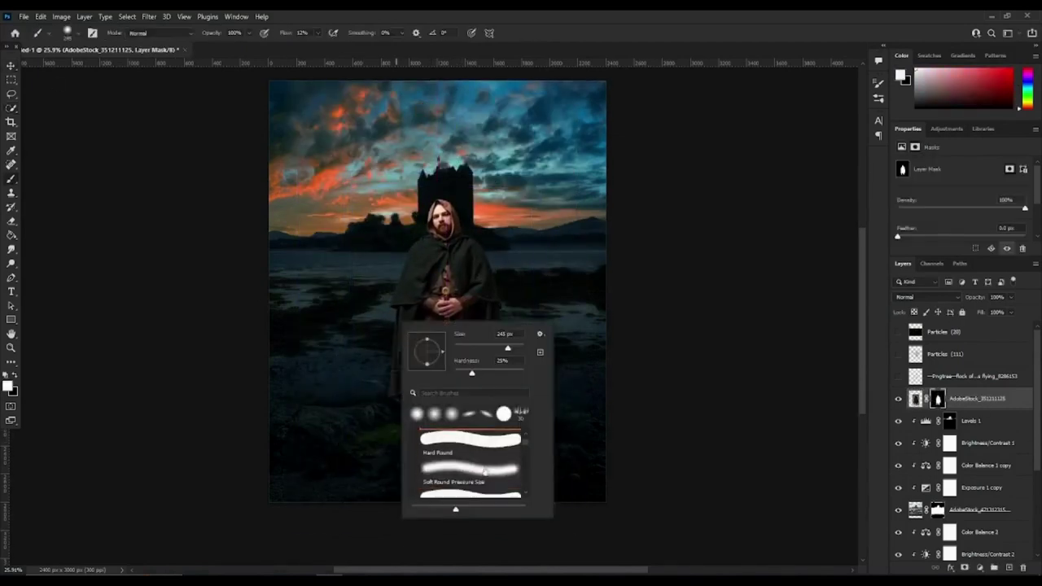
key(Escape)
scroll(456, 439, up, 5)
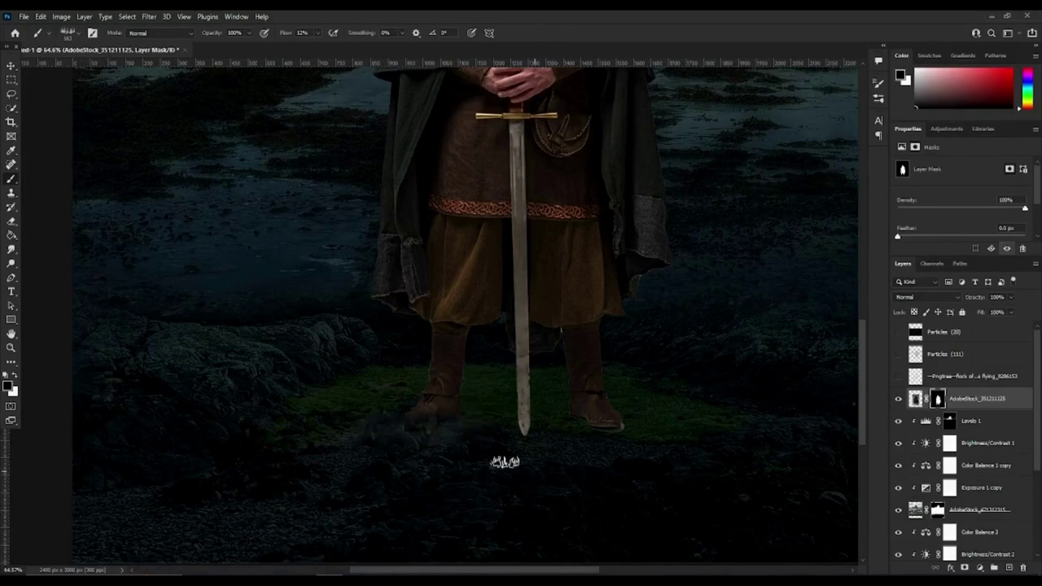
scroll(564, 415, up, 1)
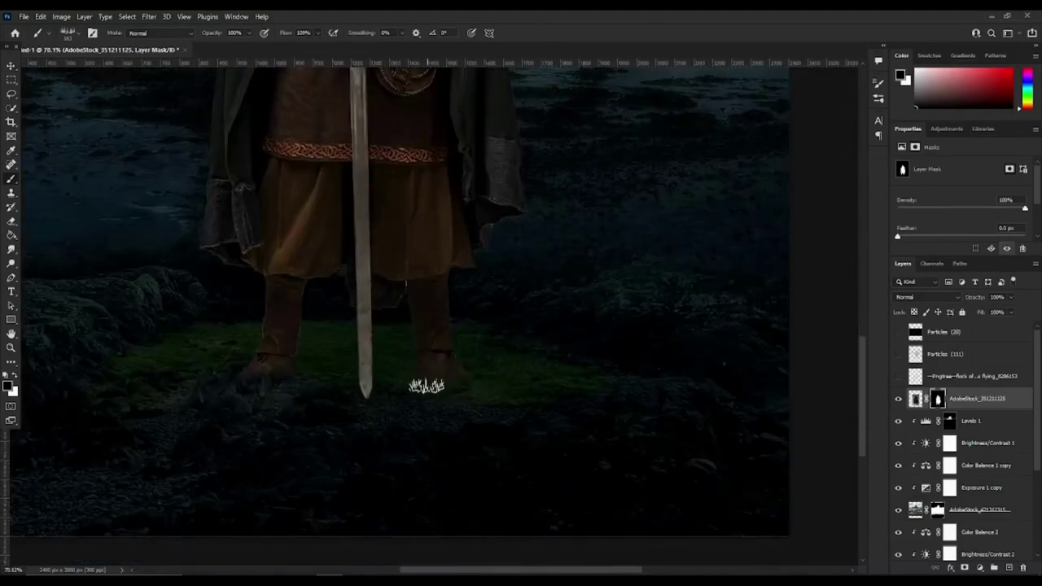
key(x)
right_click(303, 370)
click(358, 468)
click(263, 375)
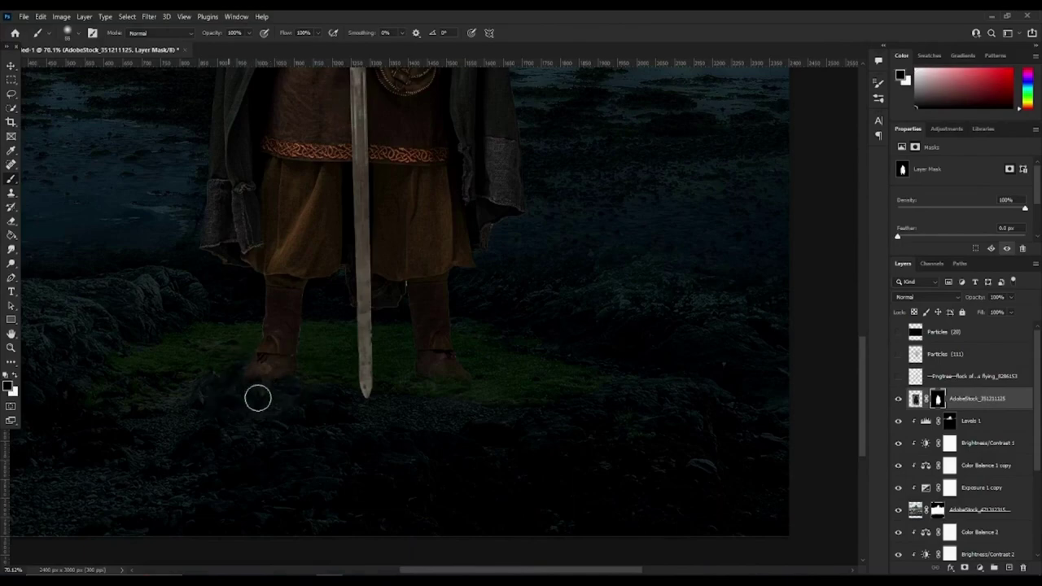
Paint grass strokes over the warrior's boots and add a new empty layer.
scroll(219, 358, down, 2)
scroll(346, 407, up, 5)
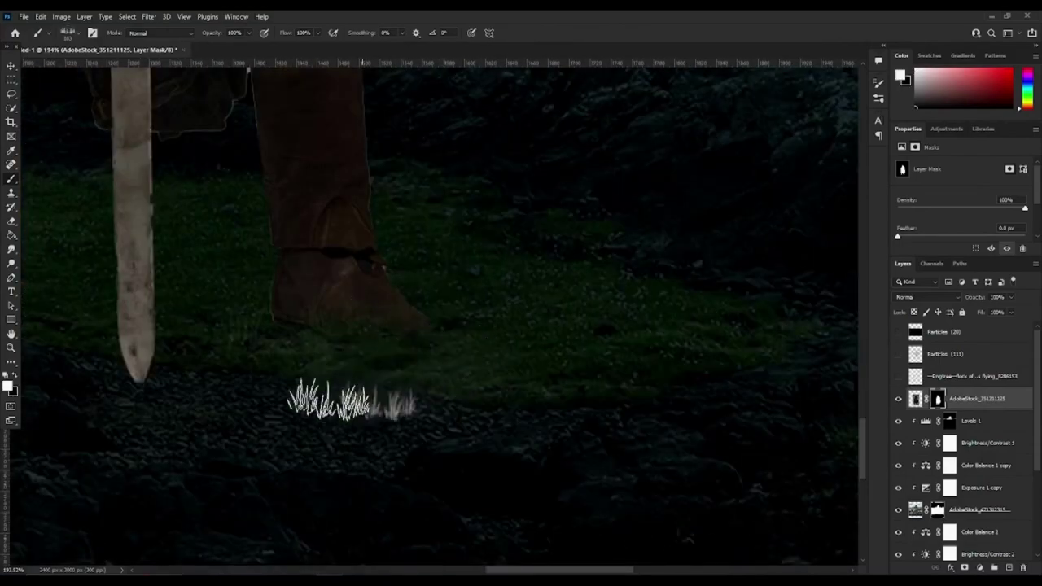
scroll(426, 491, down, 5)
scroll(524, 448, up, 3)
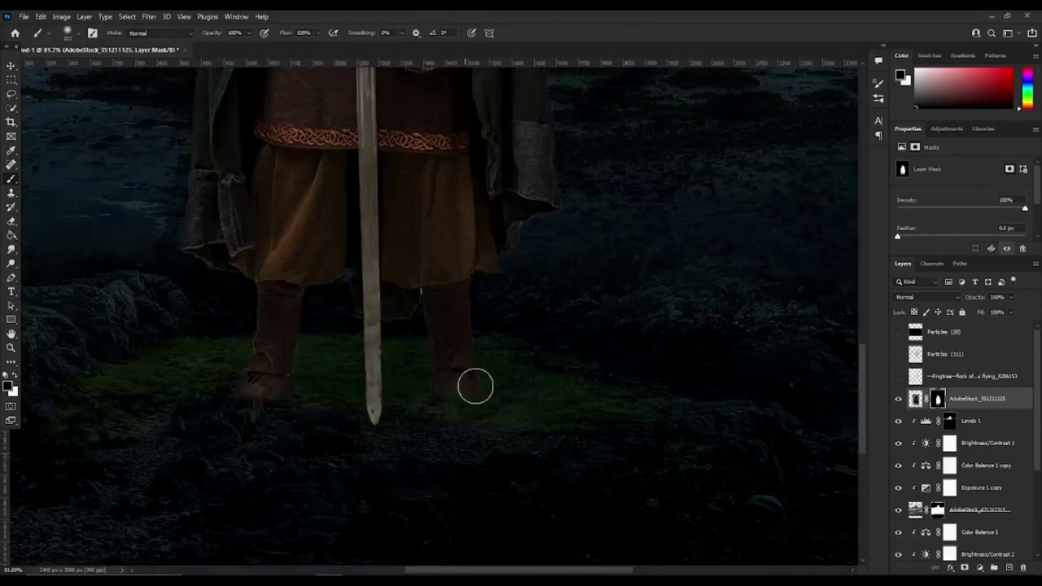
scroll(463, 413, up, 5)
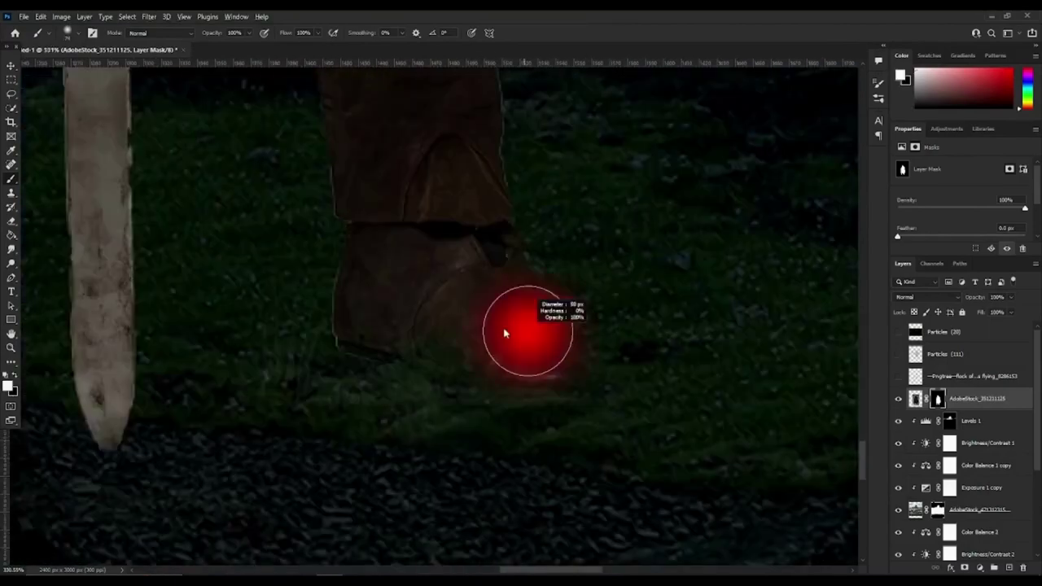
scroll(535, 333, down, 5)
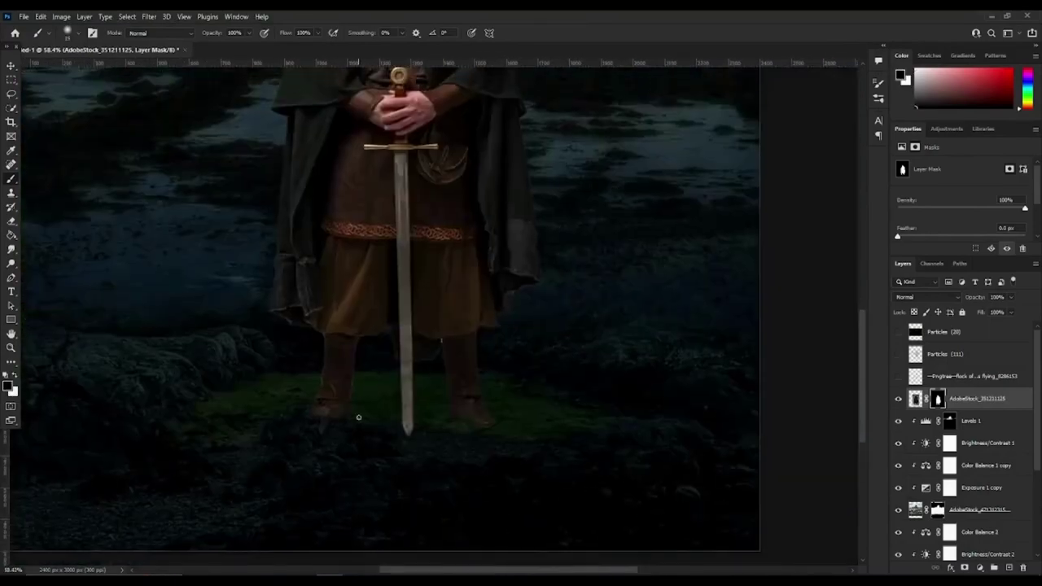
scroll(389, 419, up, 3)
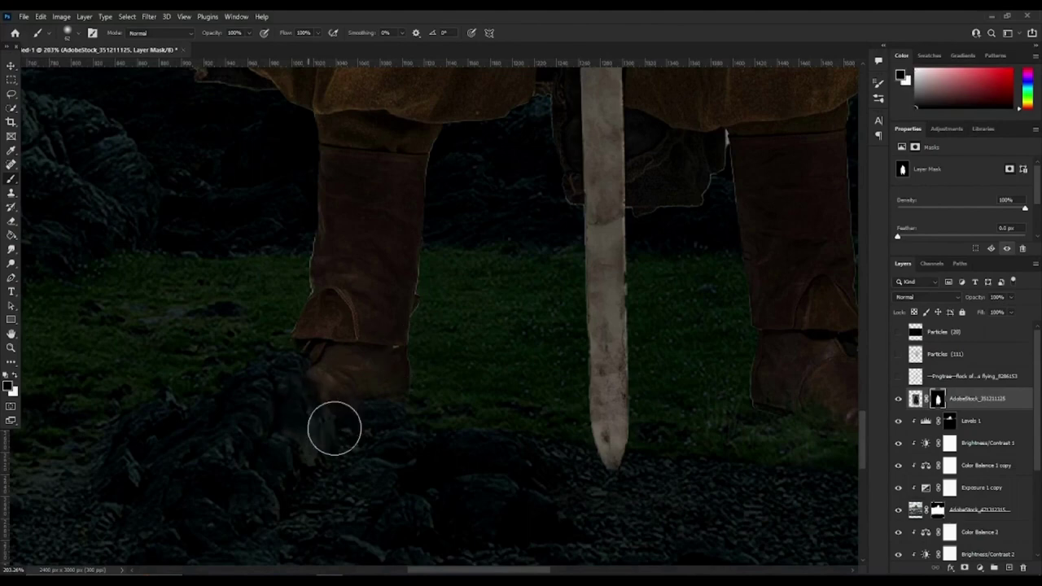
scroll(361, 366, down, 5)
key(ctrl+shift+alt+n)
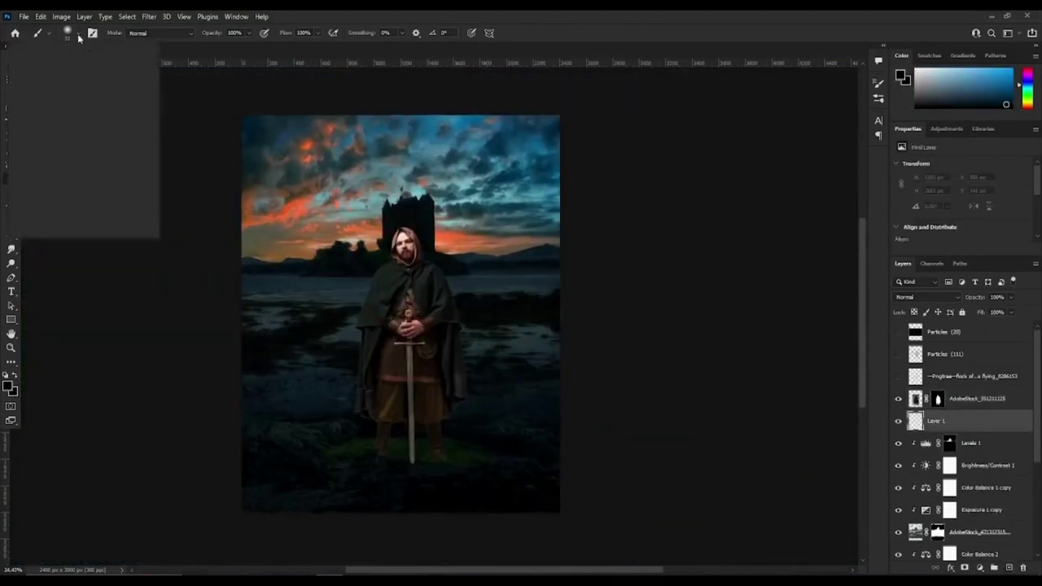
Paint soft shadows under both boots at 11% brush flow.
scroll(407, 427, up, 6)
click(383, 446)
drag(318, 34, 281, 46)
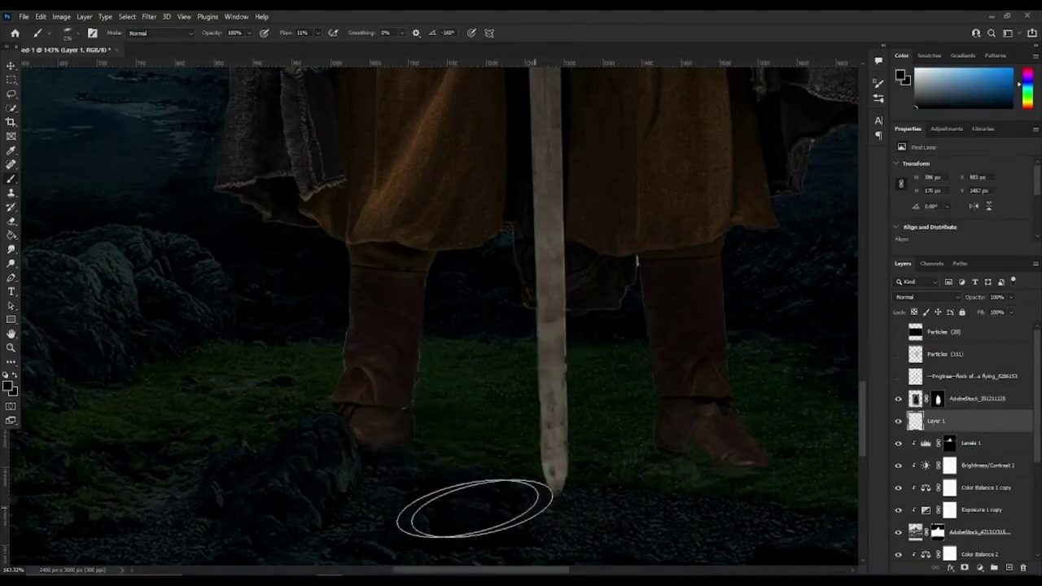
right_click(696, 413)
key(Escape)
drag(624, 412, 461, 399)
right_click(562, 411)
key(Escape)
drag(530, 435, 570, 433)
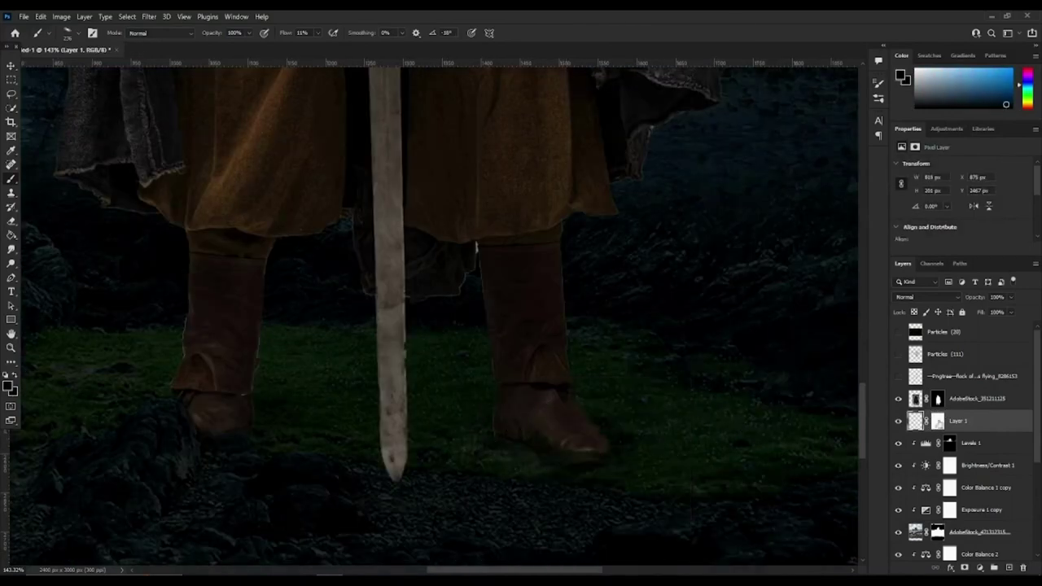
Rename the layer 'shadows' and add Brightness/Contrast and Color Balance adjustments for the warrior.
key(ctrl+0)
double_click(958, 421)
text(shadow)
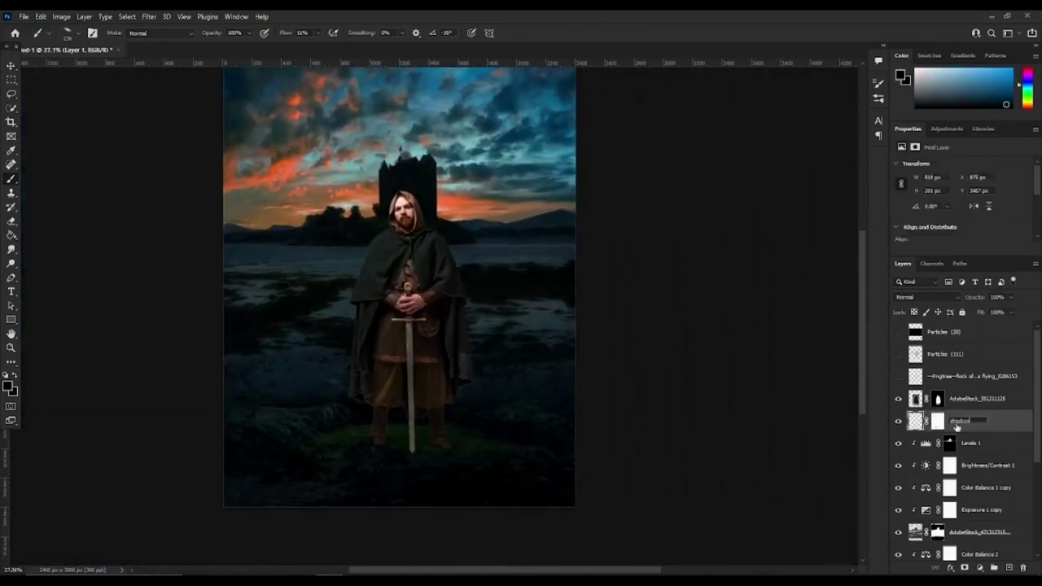
text(s)
key(Return)
click(979, 567)
click(948, 464)
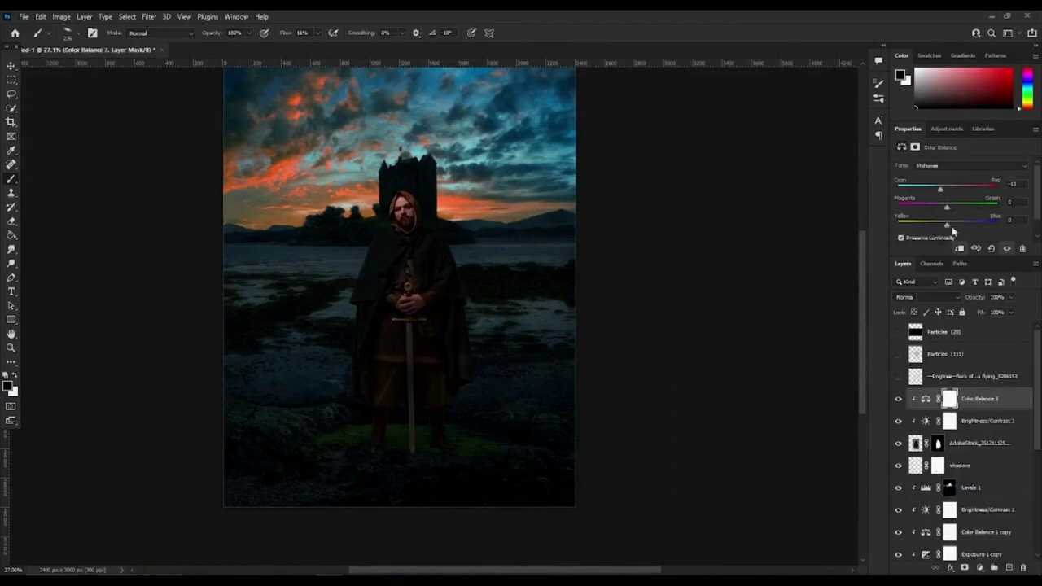
Add Hue/Saturation at -23 saturation and an Exposure layer with an inverted black mask.
key(ctrl+u)
drag(962, 186, 942, 191)
click(979, 567)
key(ctrl+i)
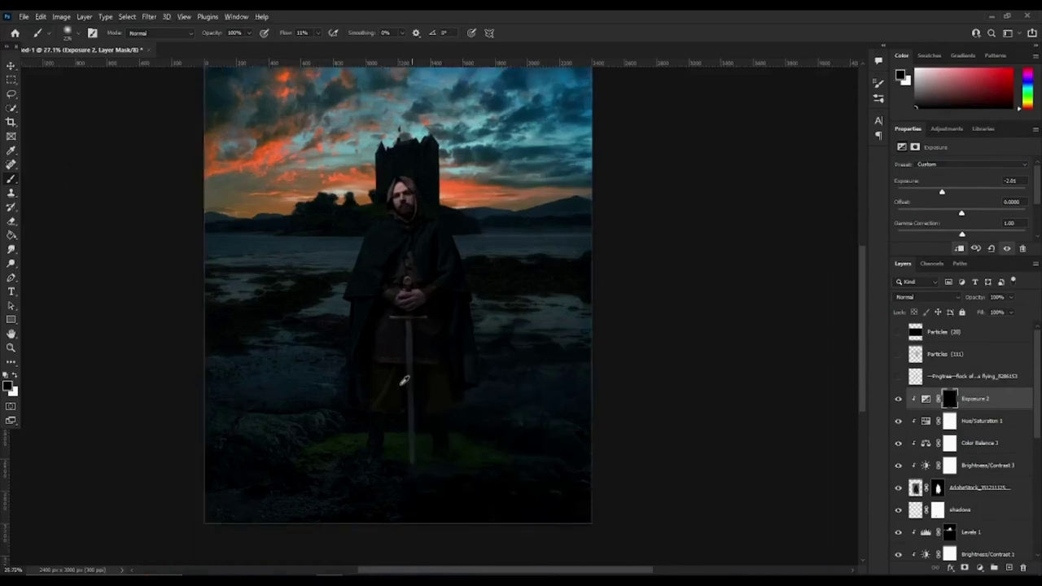
scroll(326, 317, up, 3)
key(x)
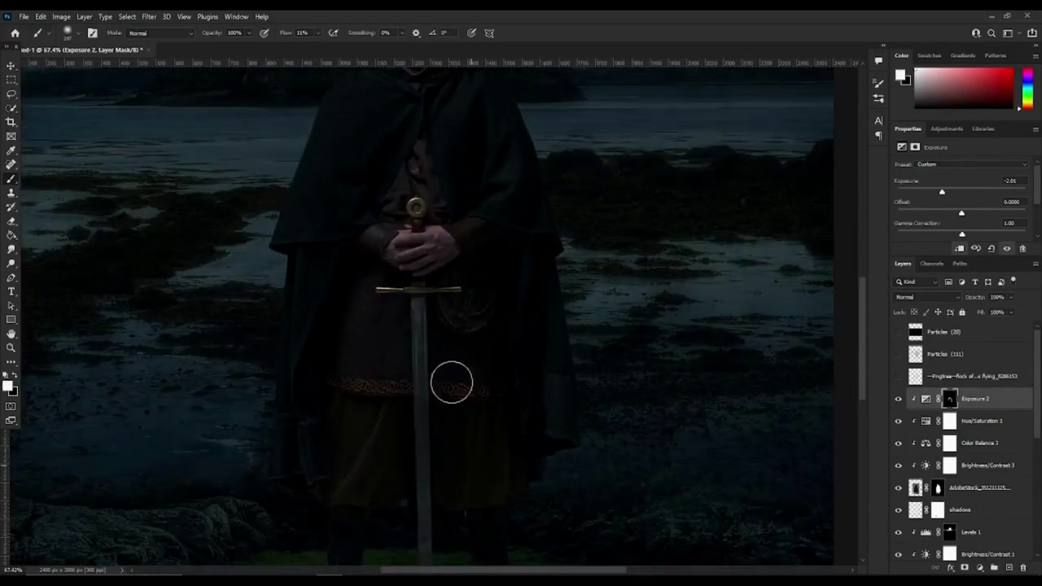
Paint white over the warrior's figure in the Exposure mask to darken him.
scroll(399, 142, up, 2)
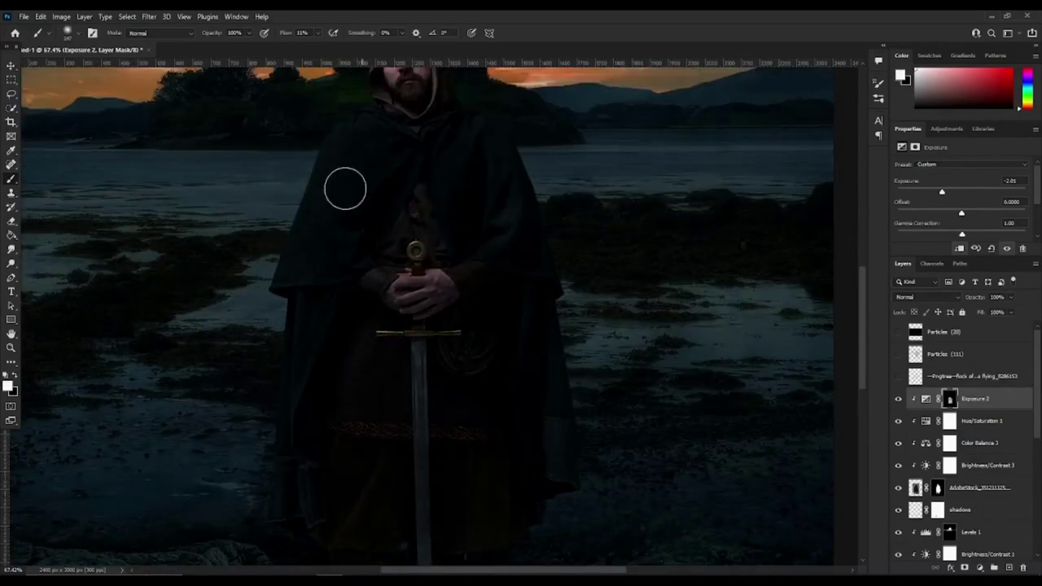
scroll(562, 398, down, 2)
scroll(386, 133, up, 2)
scroll(338, 506, down, 5)
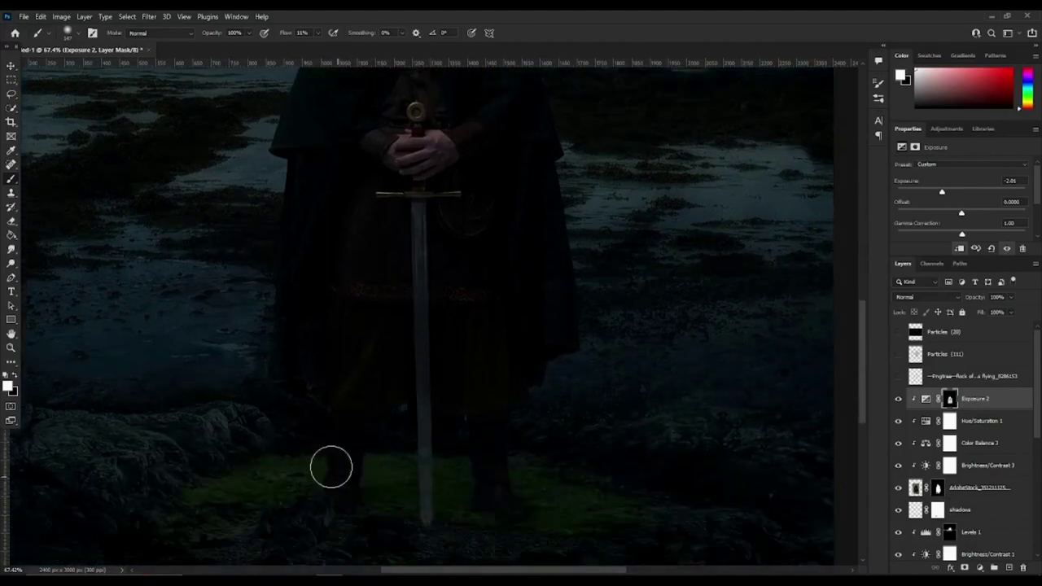
scroll(412, 135, up, 3)
scroll(493, 181, up, 3)
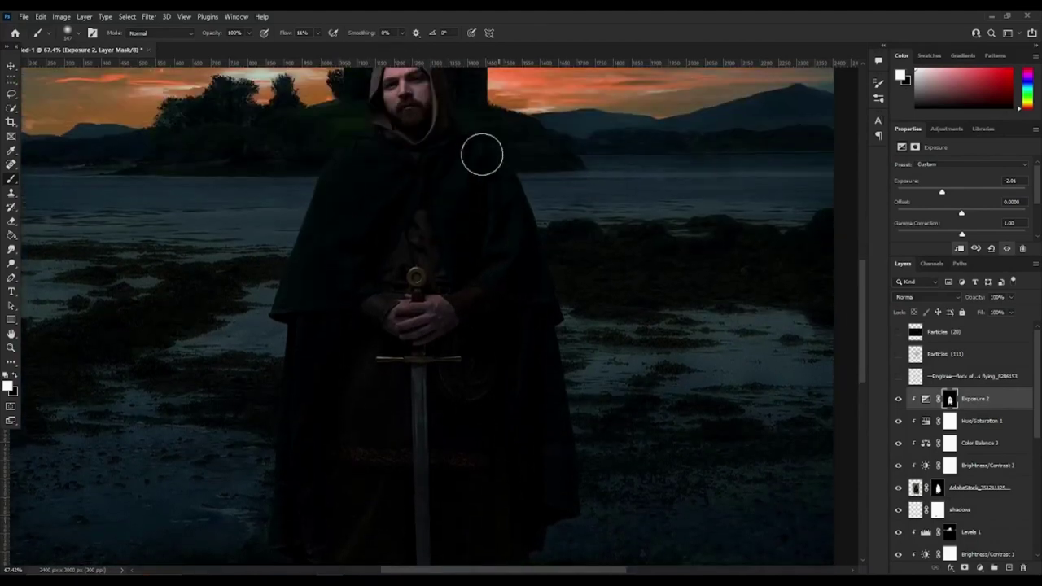
alt+scroll(569, 326, down, 5)
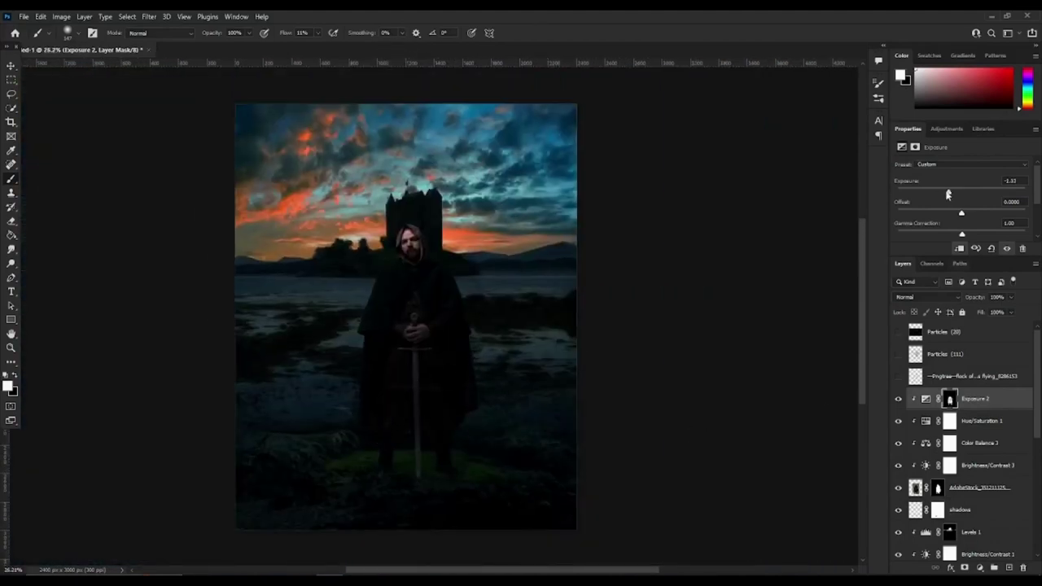
alt+scroll(413, 242, up, 6)
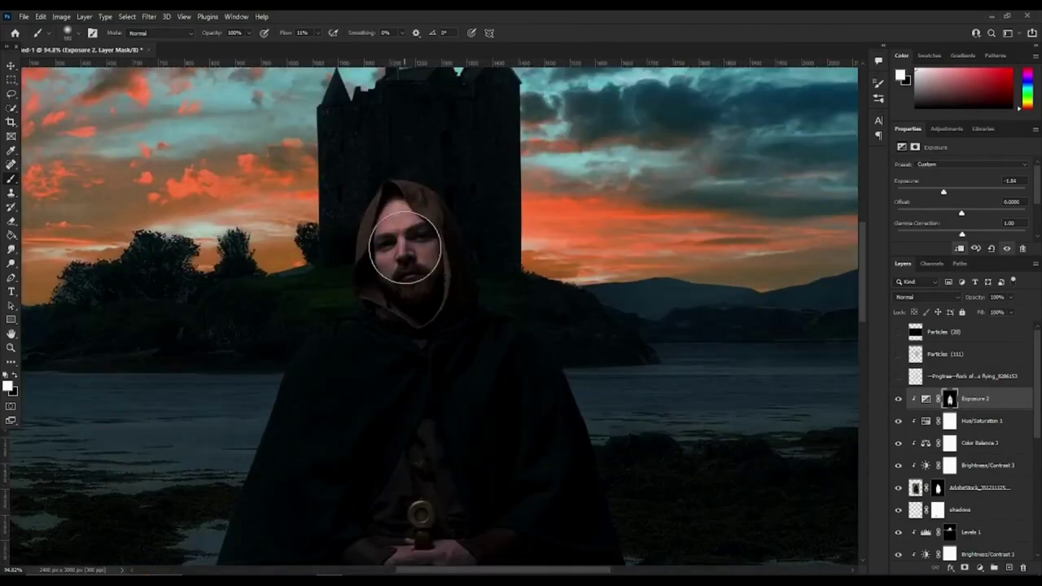
alt+scroll(399, 332, down, 5)
alt+scroll(418, 427, down, 1)
alt+scroll(418, 427, up, 1)
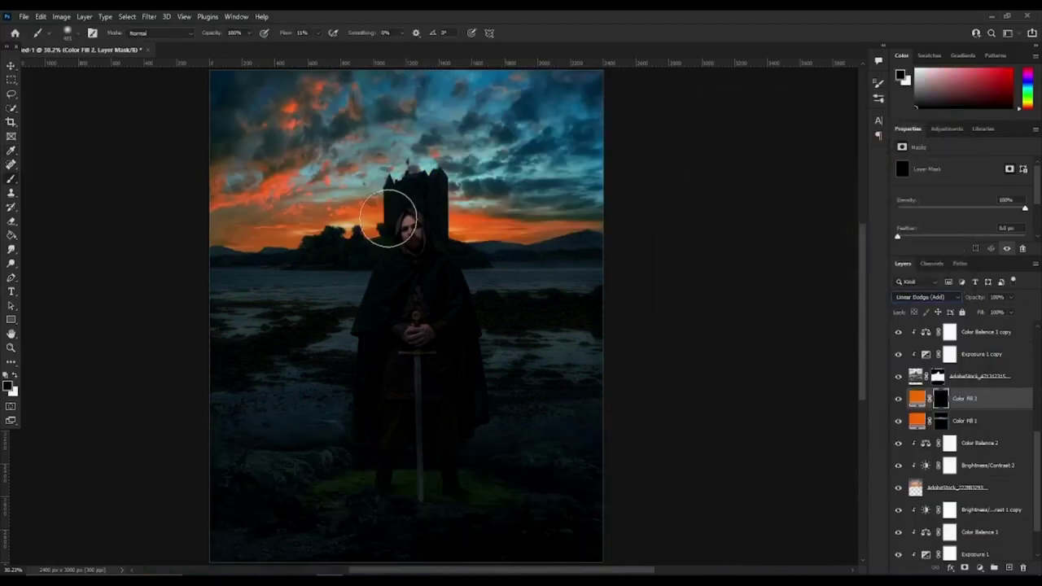
Duplicate the orange horizon glow and add an orange Color Fill layer in Linear Dodge (Add).
mouse_move(383, 225)
mouse_down()
mouse_move(564, 239)
mouse_move(269, 228)
mouse_up()
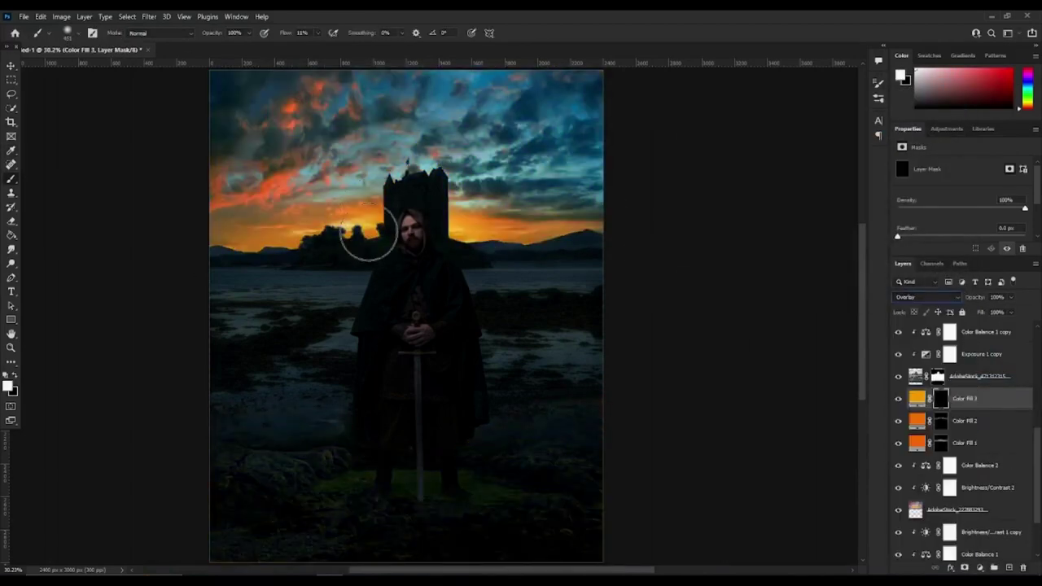
click(985, 572)
click(933, 116)
click(927, 297)
Add another orange Color Fill layer set to Linear Dodge (Add).
click(980, 567)
click(933, 116)
click(926, 297)
click(929, 379)
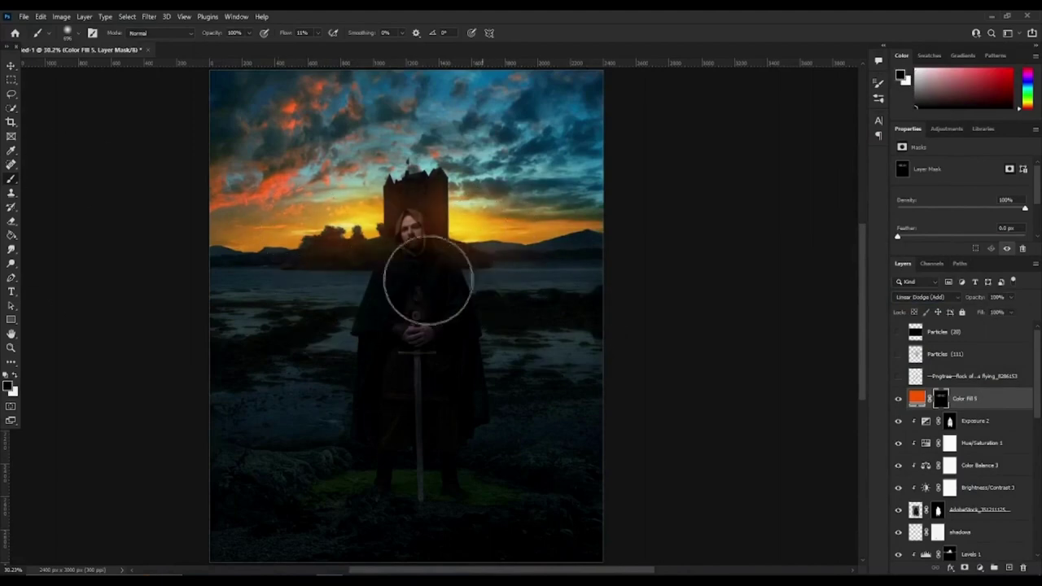
Hide and then reshow the ground layer to check the warm glow.
scroll(960, 439, down, 5)
click(899, 528)
scroll(961, 440, up, 3)
click(969, 416)
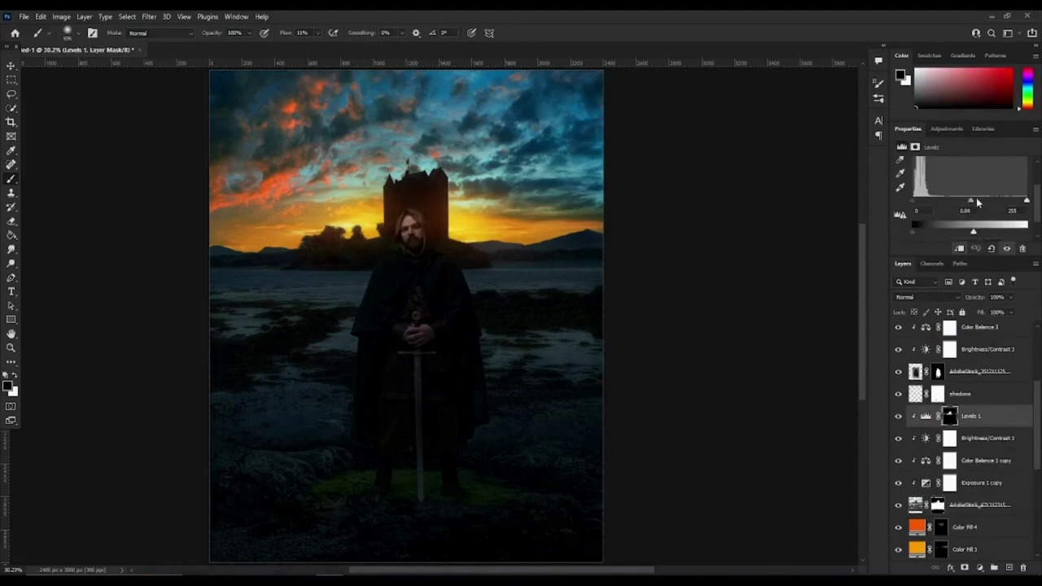
Limit Color Fill 6 by underlying brightness with Blend If, mask it black, and switch to white.
scroll(976, 226, down, 2)
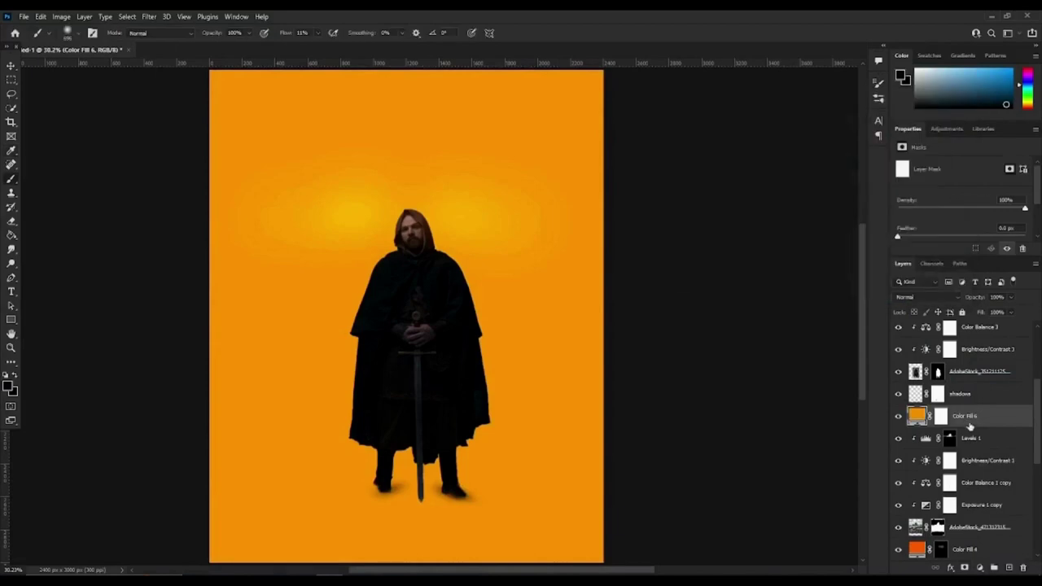
double_click(970, 419)
drag(761, 239, 797, 242)
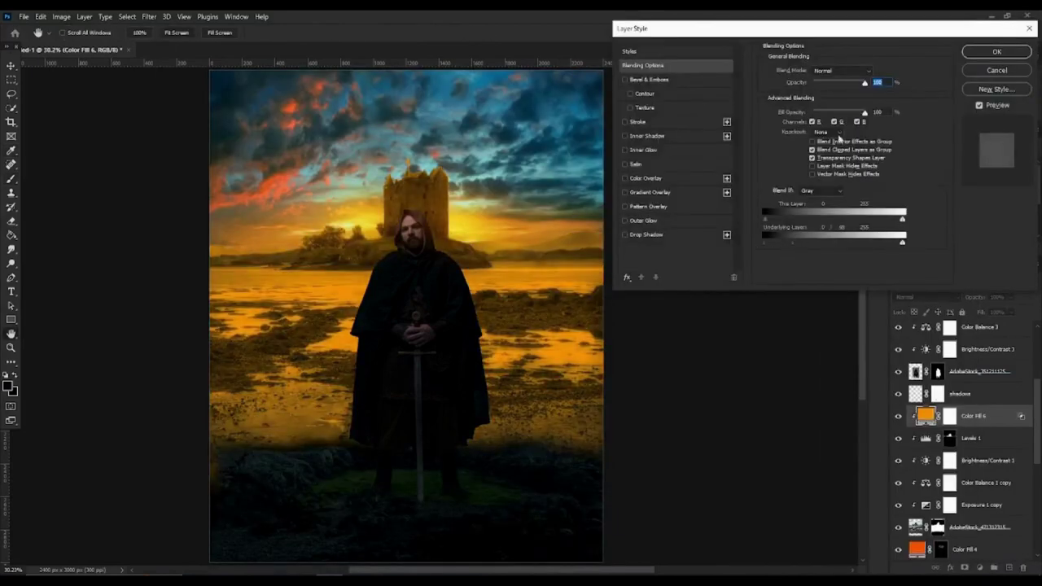
key(Return)
key(x)
scroll(366, 200, up, 5)
scroll(391, 211, up, 3)
scroll(502, 151, up, 3)
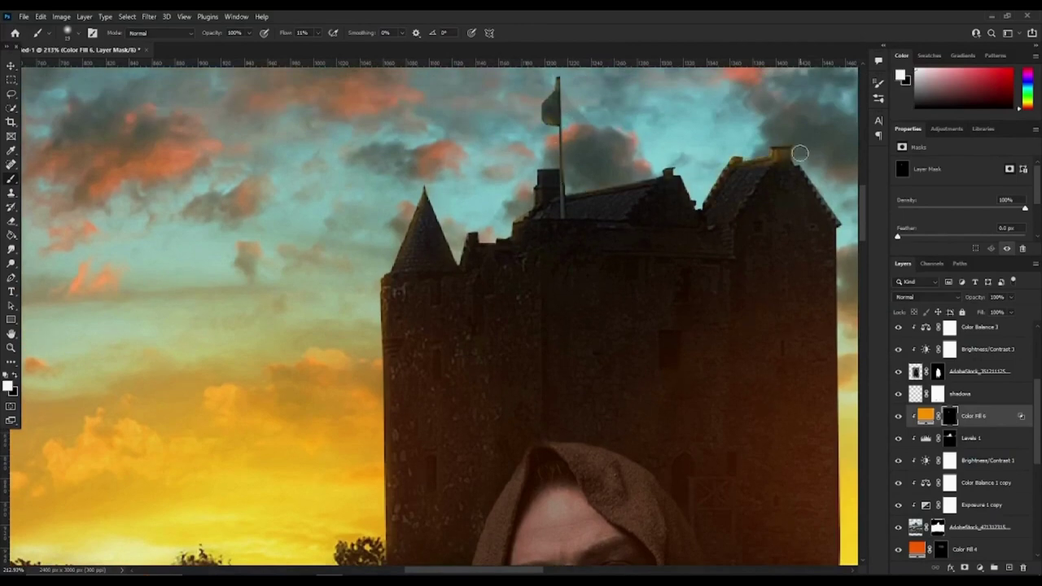
Enlarge the brush and paint Color Fill 6's mask around the castle's right side.
drag(789, 237, 506, 160)
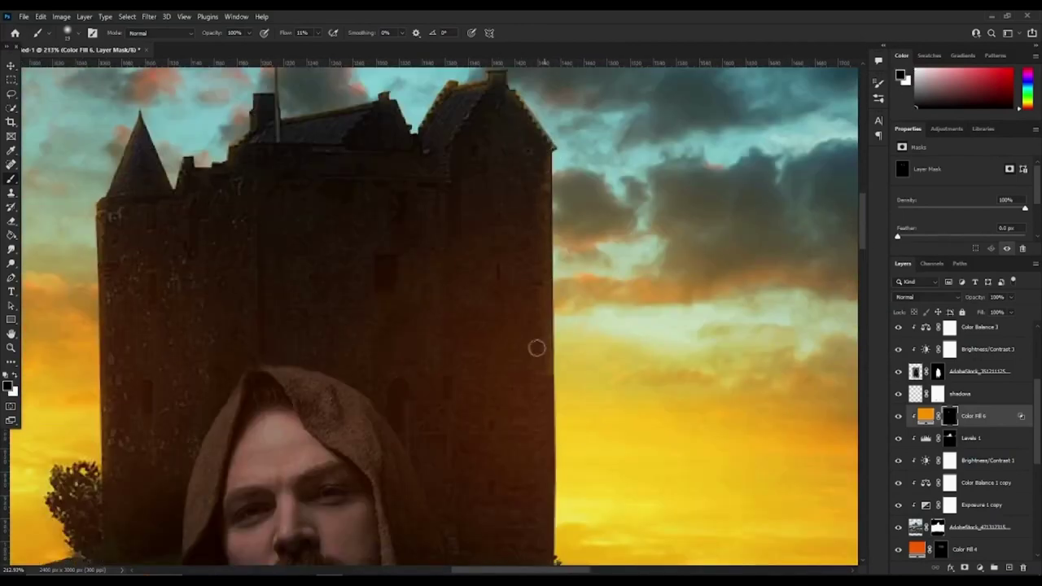
scroll(546, 277, down, 3)
key(bracketright)
key(bracketright)
key(bracketright)
scroll(456, 187, up, 4)
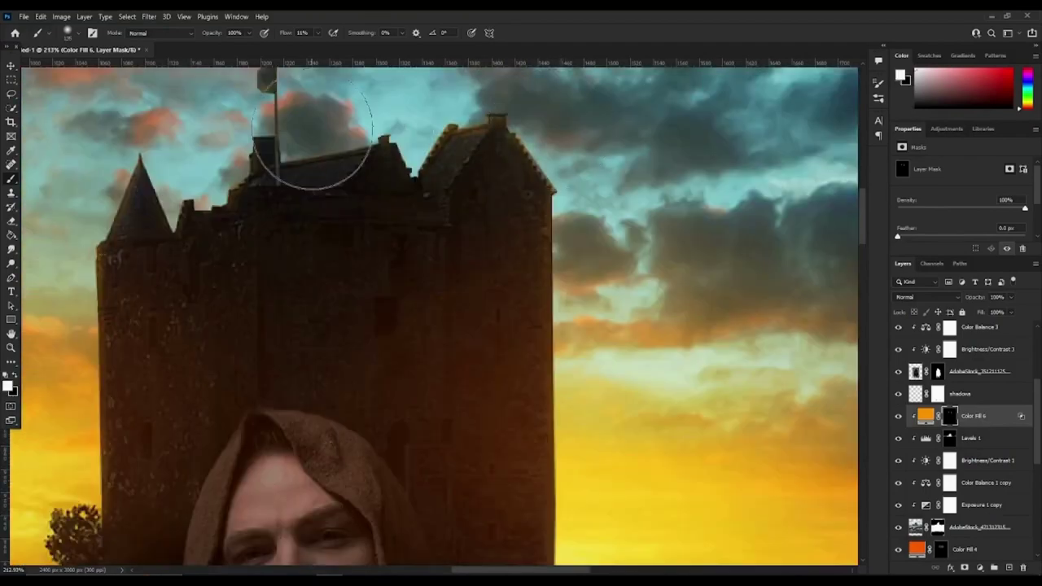
scroll(325, 212, left, 4)
scroll(228, 285, down, 6)
scroll(236, 142, left, 4)
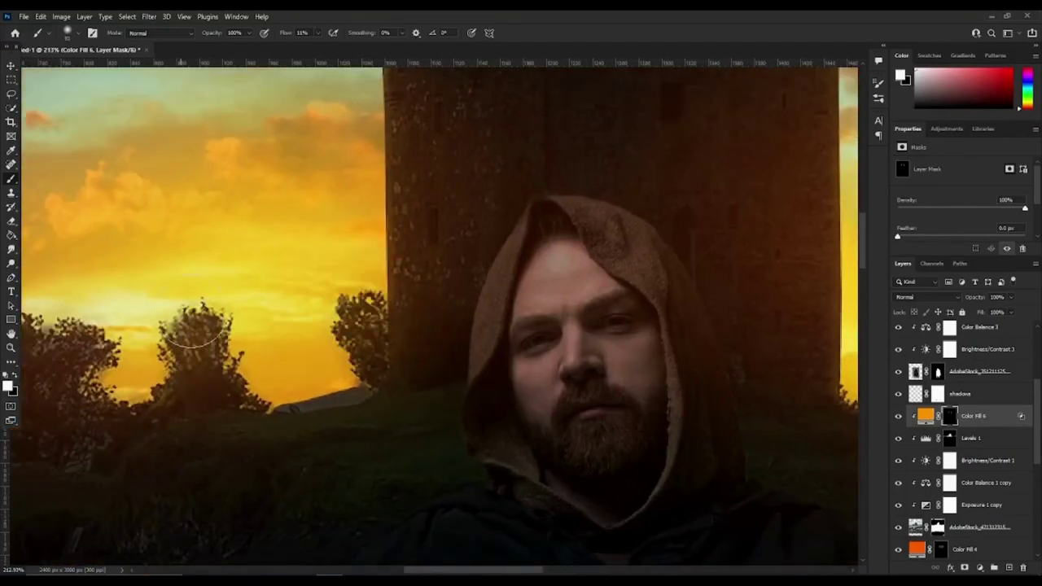
scroll(205, 349, left, 5)
scroll(214, 279, left, 4)
scroll(350, 314, left, 5)
scroll(542, 309, right, 5)
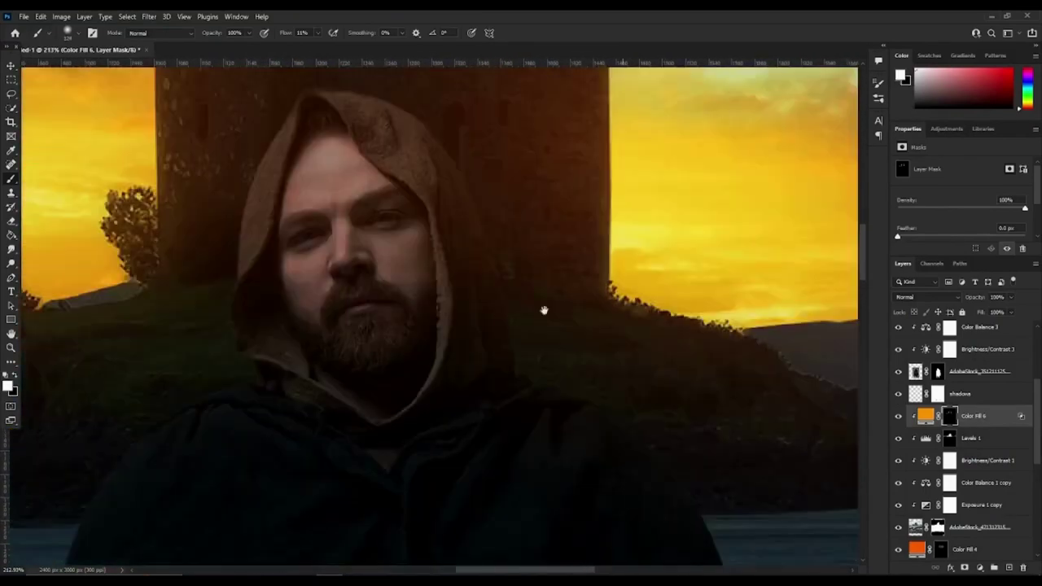
scroll(360, 380, right, 4)
key(ctrl+0)
Paint orange rim light along the horizon ridges, alternating white and black on the mask.
scroll(368, 306, up, 5)
scroll(191, 356, left, 5)
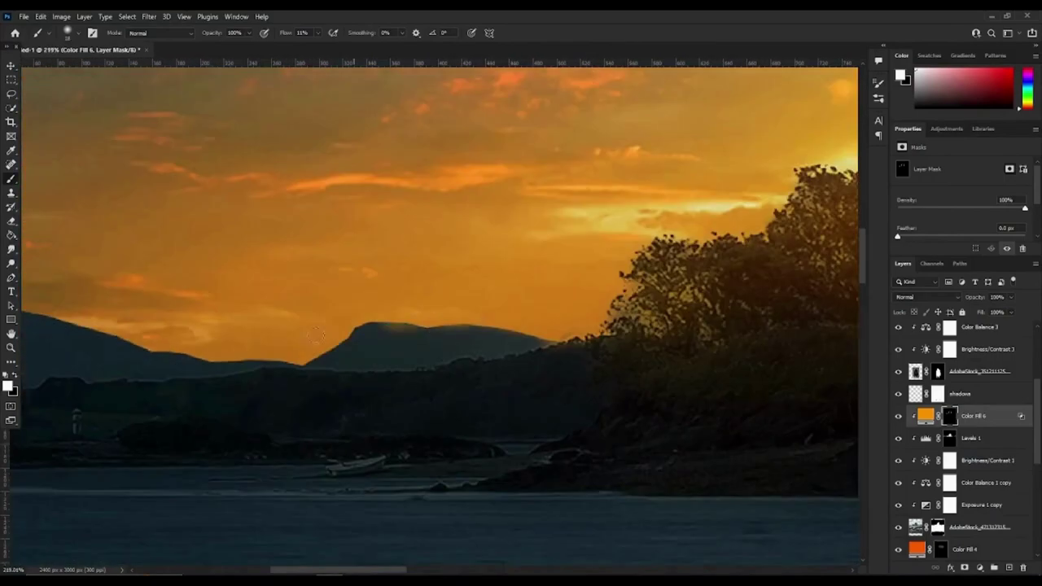
scroll(166, 330, left, 5)
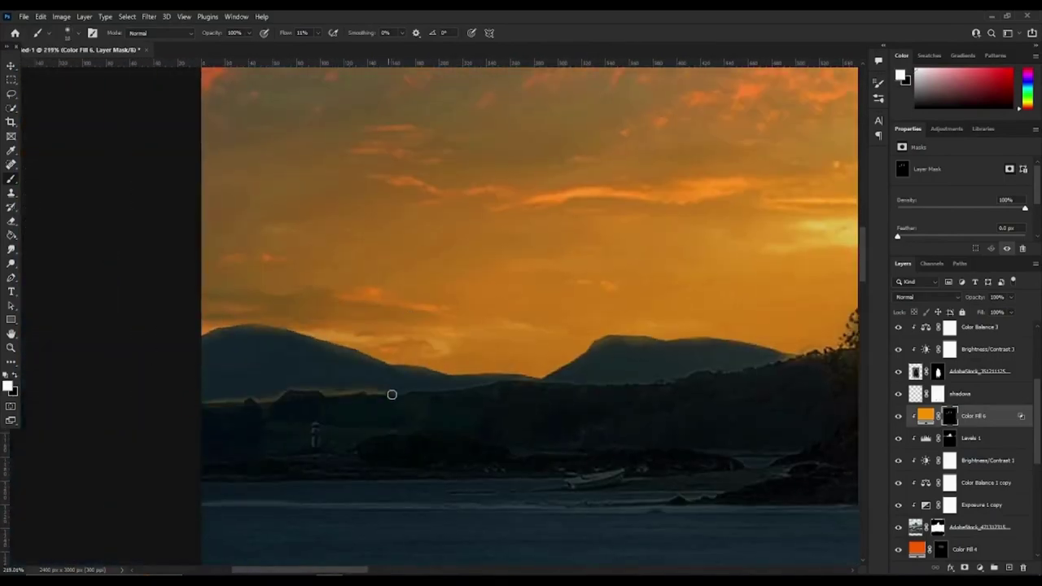
scroll(413, 363, right, 5)
scroll(413, 363, down, 3)
scroll(415, 382, up, 1)
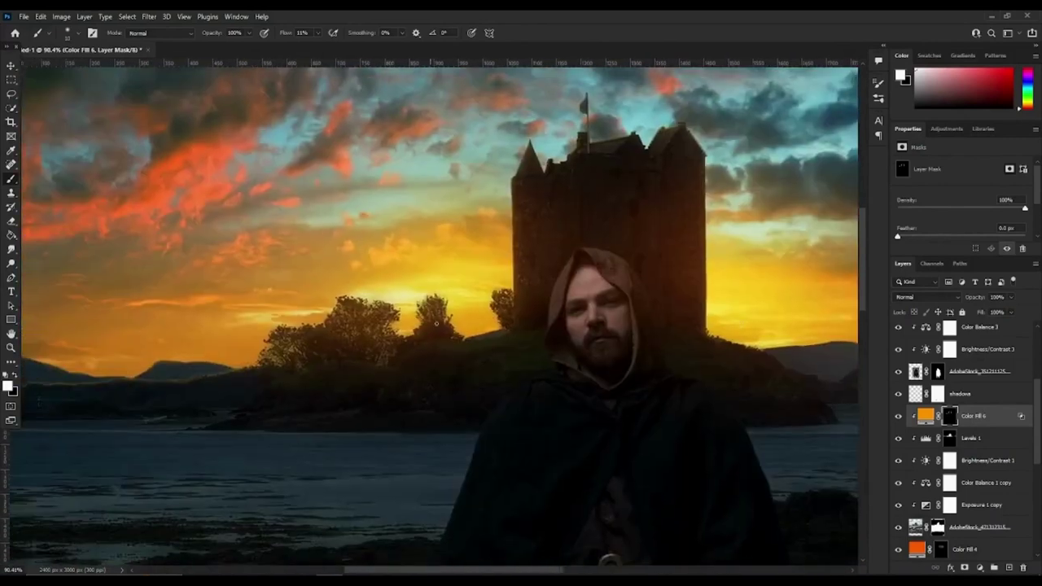
scroll(416, 393, up, 2)
scroll(415, 392, up, 3)
scroll(488, 334, up, 1)
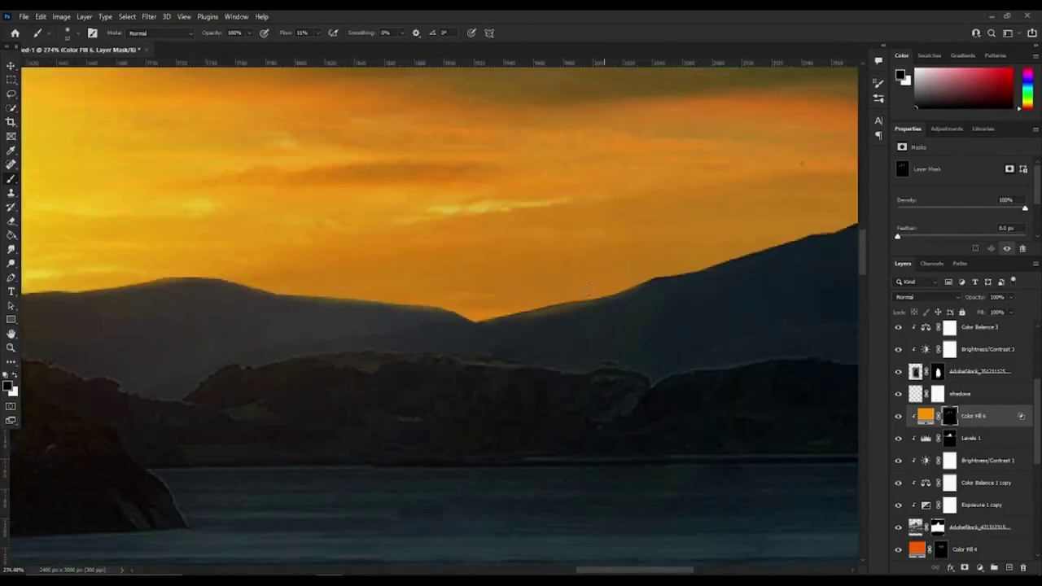
scroll(587, 289, right, 3)
key(x)
scroll(432, 290, right, 3)
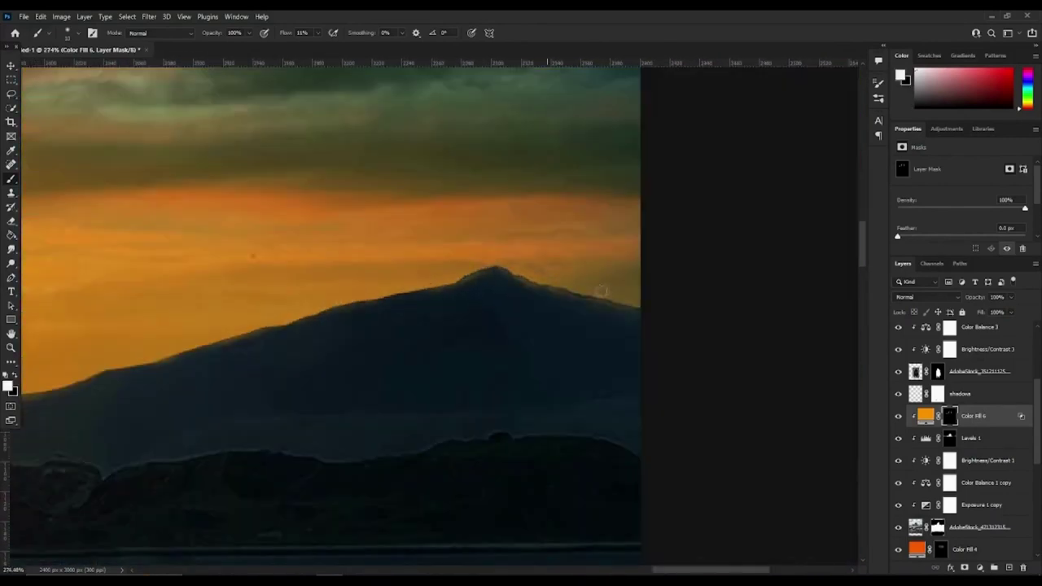
key(x)
scroll(391, 302, down, 2)
scroll(325, 309, down, 2)
scroll(364, 323, up, 2)
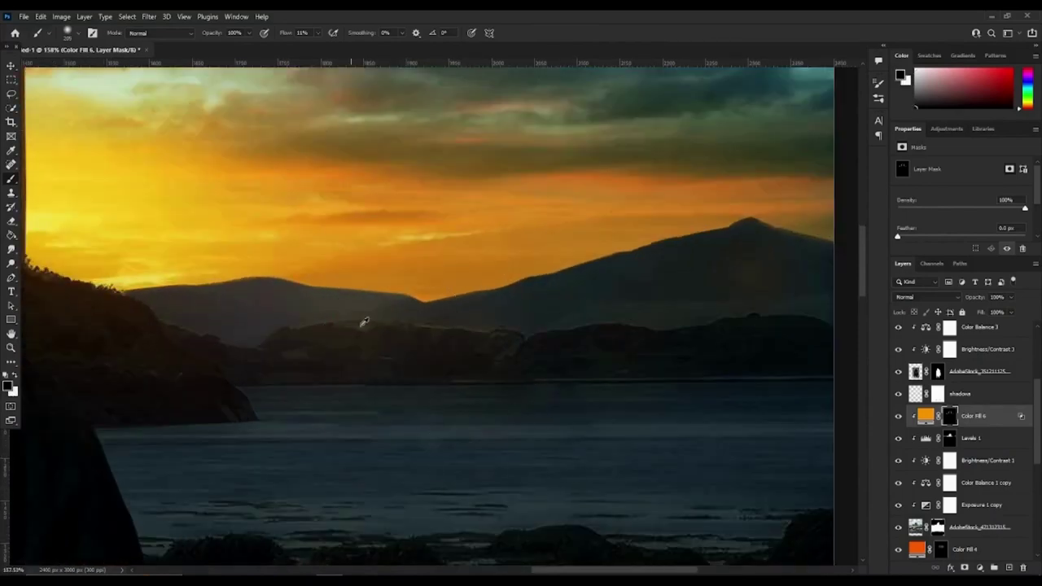
scroll(572, 340, down, 2)
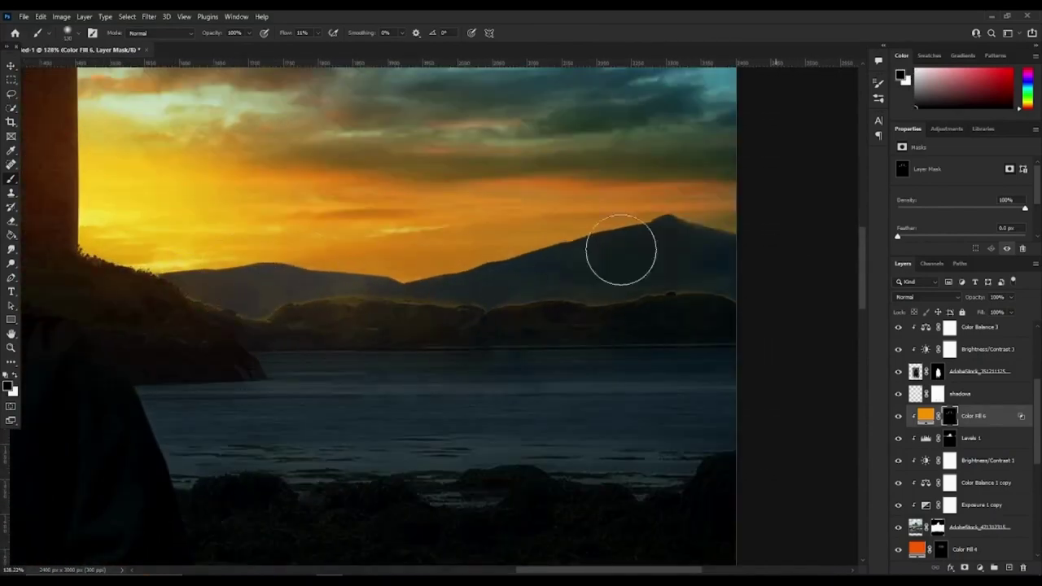
scroll(620, 250, down, 5)
scroll(619, 307, down, 2)
scroll(582, 267, up, 4)
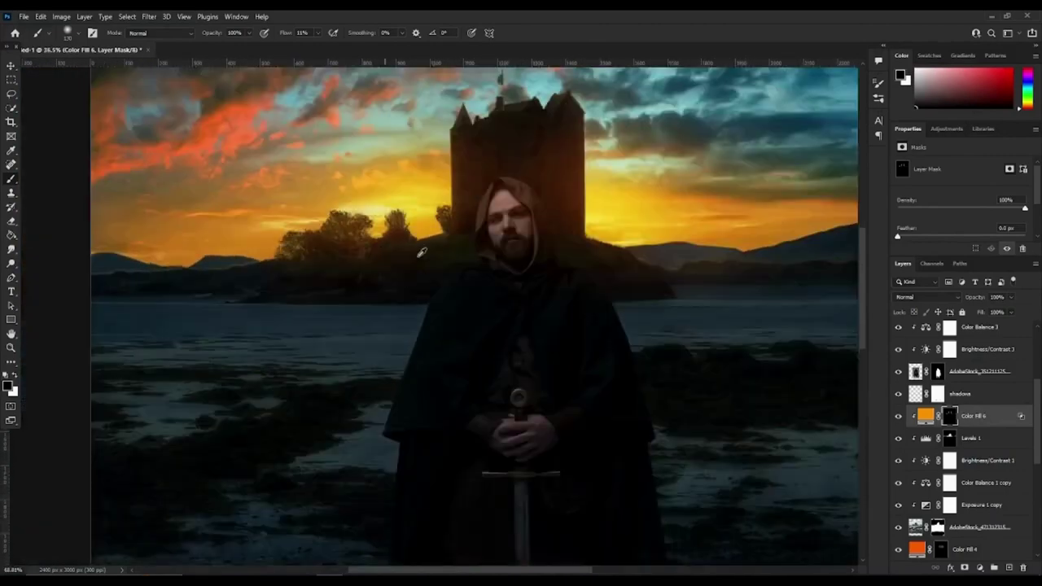
scroll(422, 253, up, 1)
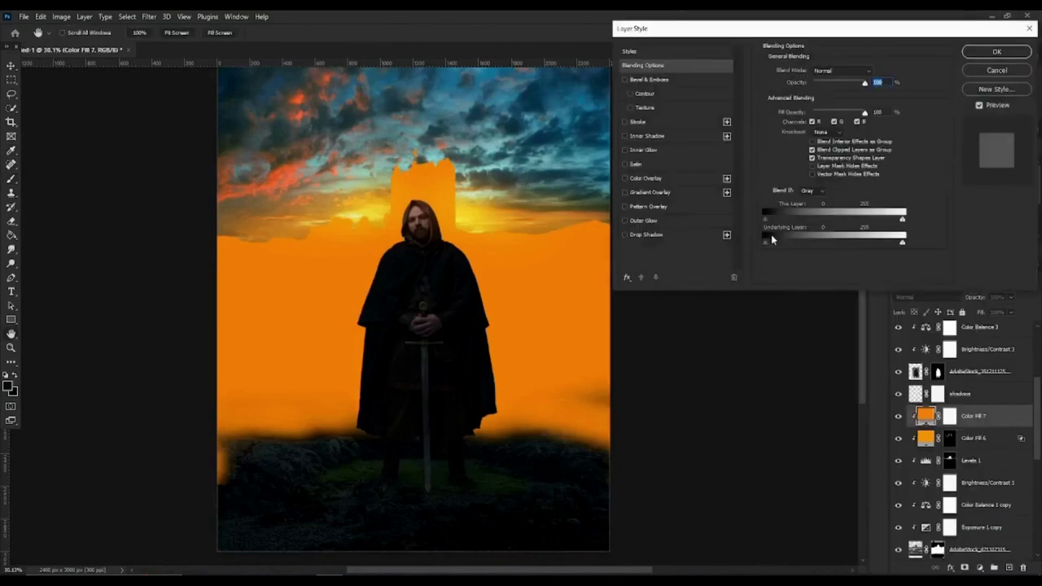
Drop Color Fill 7 out of dark areas, invert its mask, and paint white onto the shore.
drag(771, 236, 783, 241)
key(Return)
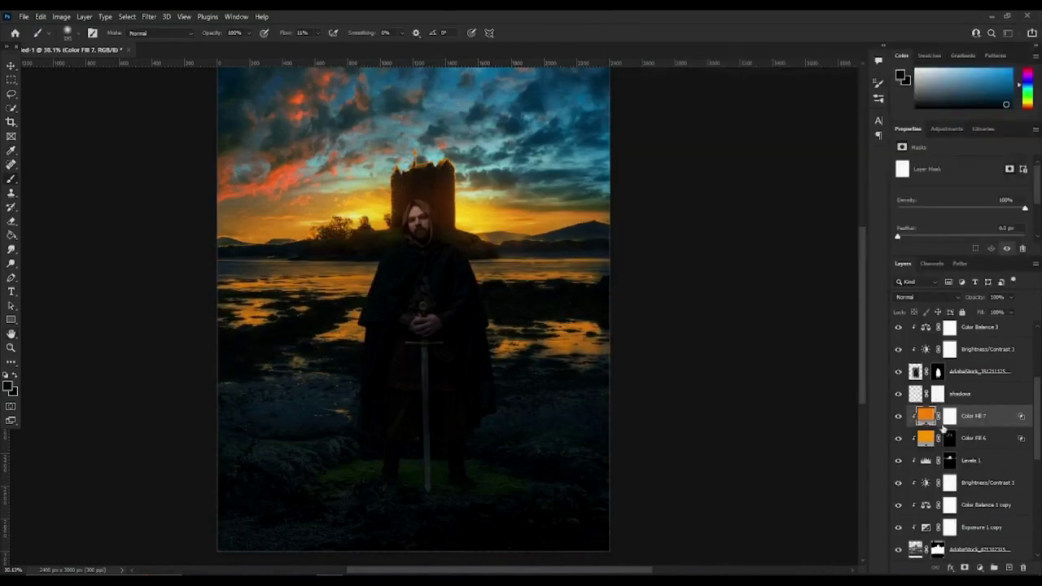
click(945, 419)
key(x)
scroll(516, 275, up, 2)
scroll(582, 233, up, 2)
key(ctrl+i)
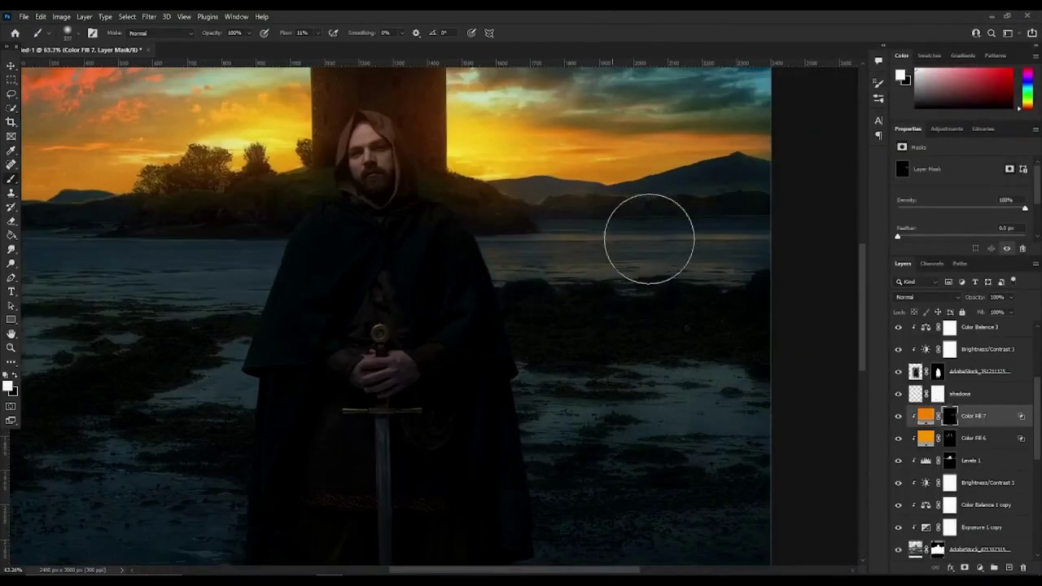
scroll(135, 256, left, 3)
scroll(616, 342, down, 1)
scroll(626, 400, down, 1)
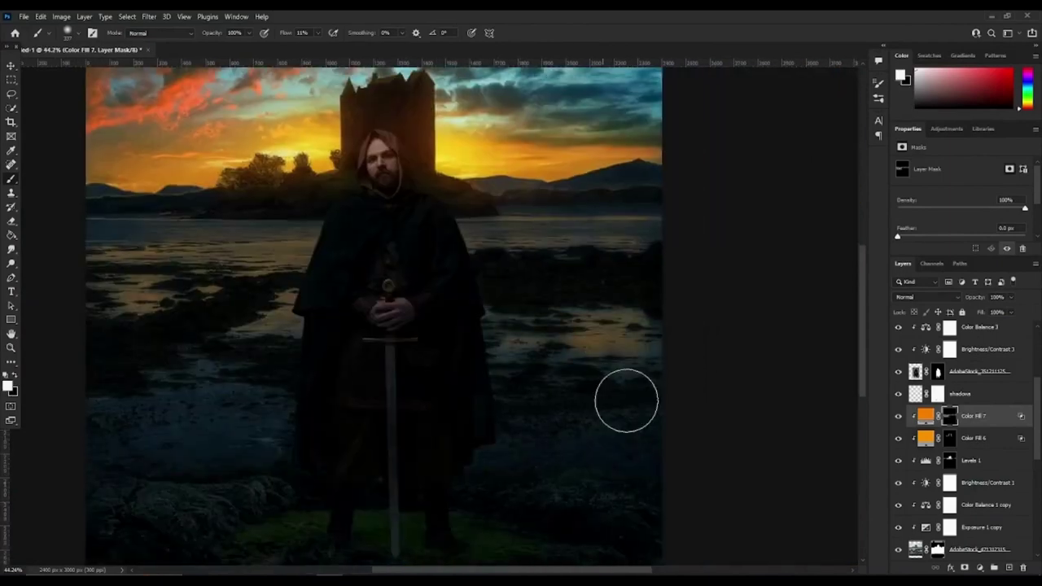
scroll(581, 279, down, 3)
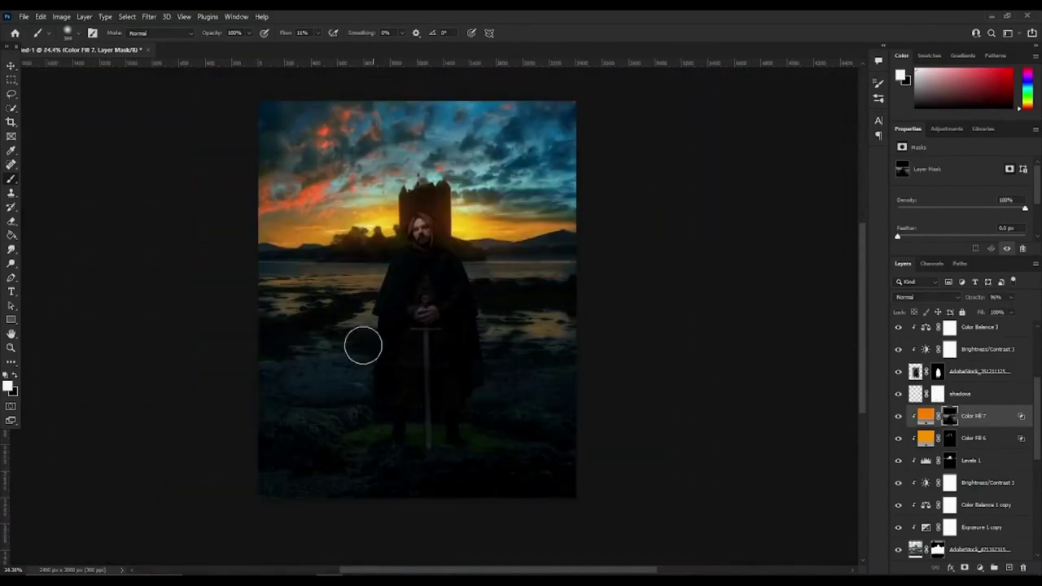
scroll(363, 346, up, 1)
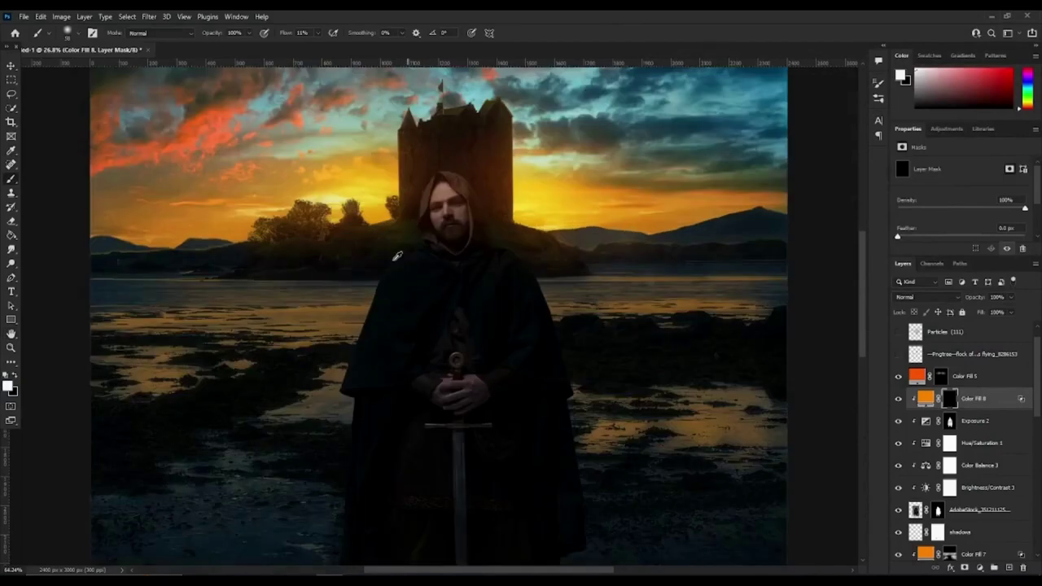
Paint Color Fill 8's mask along the cloak, then set a new Exposure 3 to +3.32.
scroll(382, 297, down, 2)
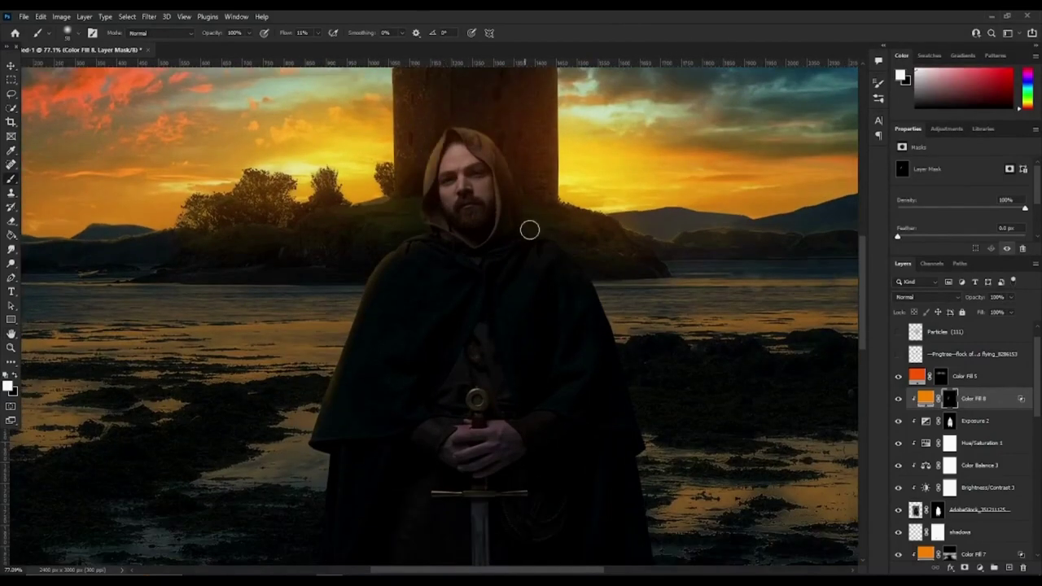
scroll(651, 448, down, 3)
scroll(489, 505, down, 3)
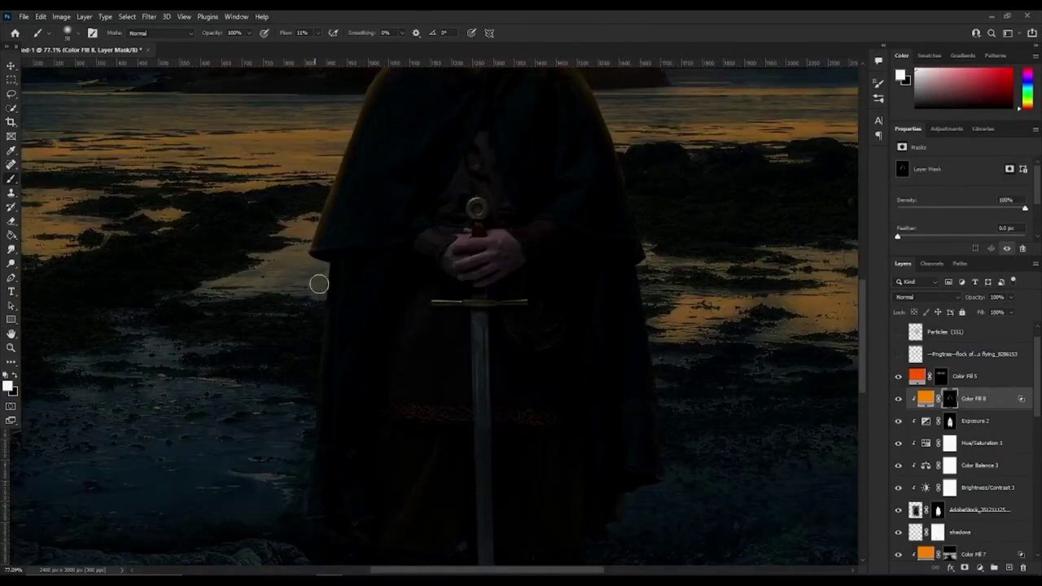
key(bracketright)
key(bracketright)
key(bracketright)
scroll(644, 496, up, 5)
scroll(563, 432, down, 8)
scroll(323, 163, up, 2)
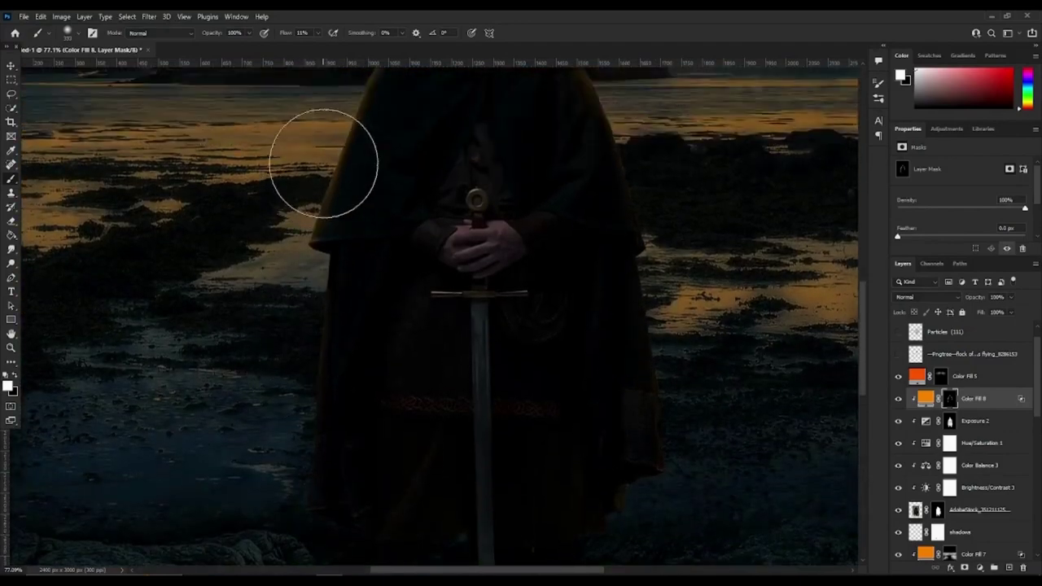
scroll(620, 400, down, 3)
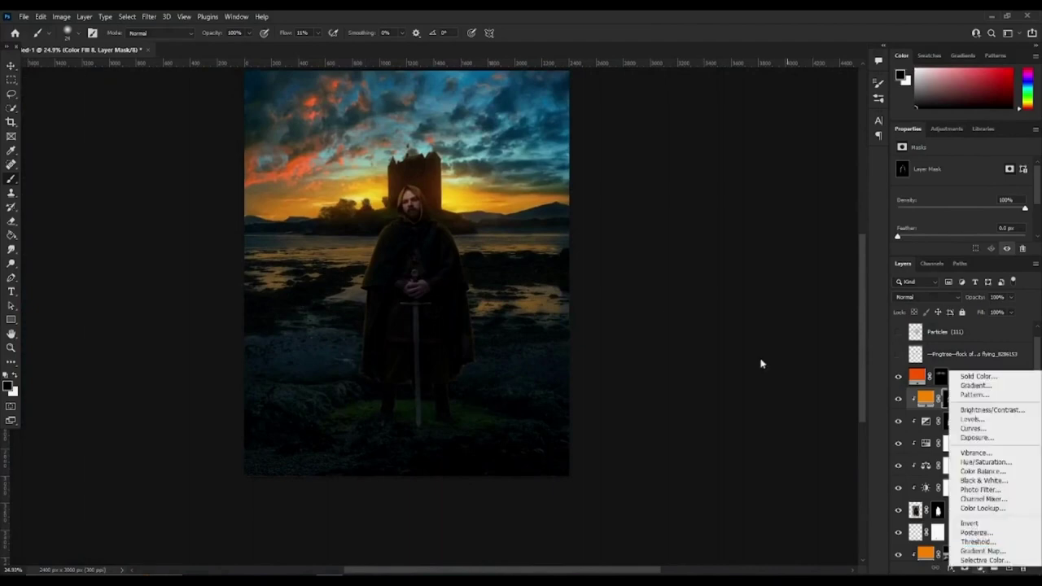
drag(308, 362, 409, 358)
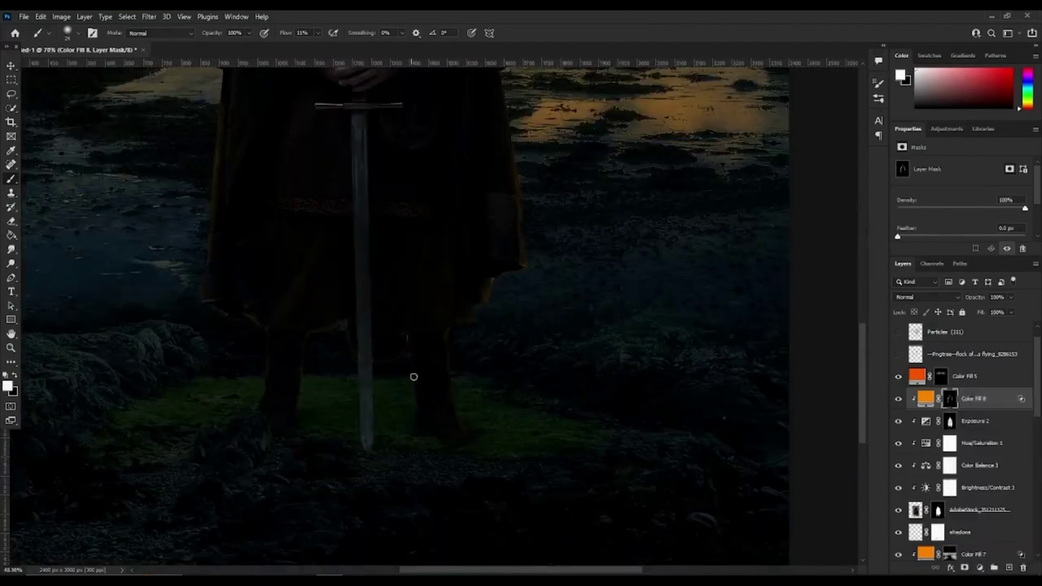
drag(961, 193, 994, 195)
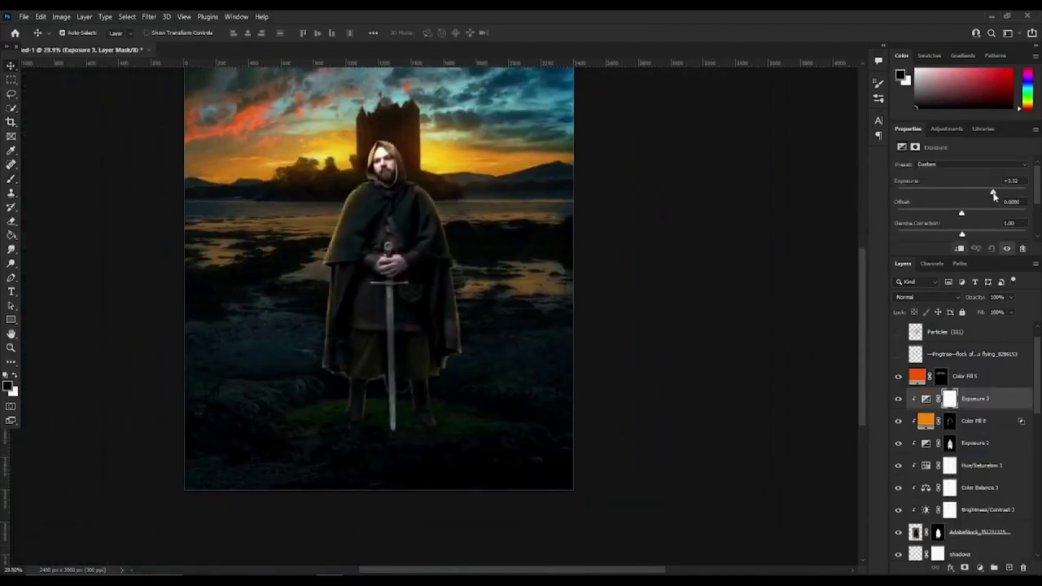
Invert Exposure 3's mask and get the brush ready to paint white.
key(ctrl+i)
scroll(383, 167, up, 3)
key(b)
scroll(262, 402, up, 1)
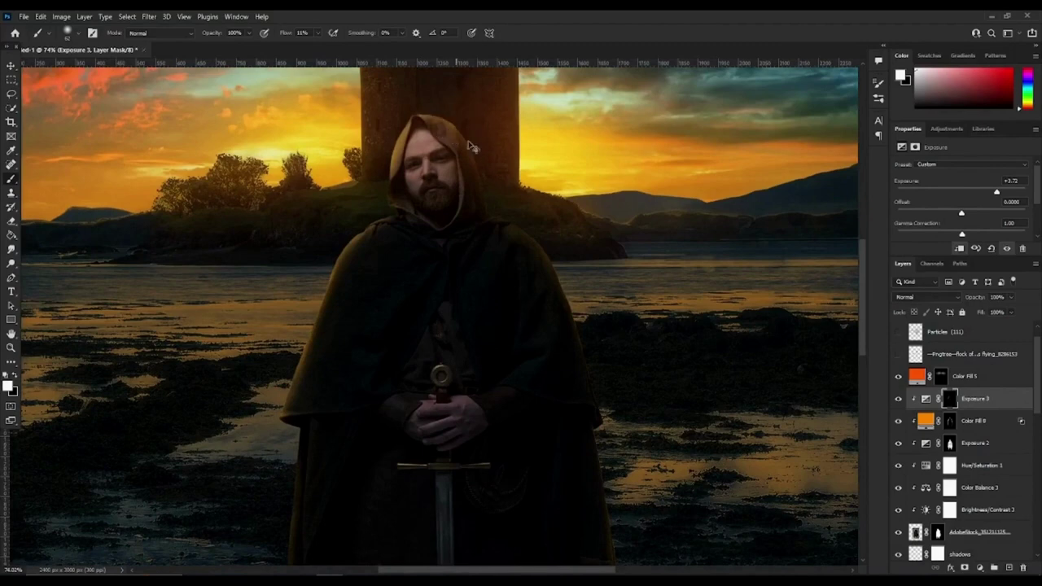
key(alt+bracketleft)
key(alt+bracketright)
key(x)
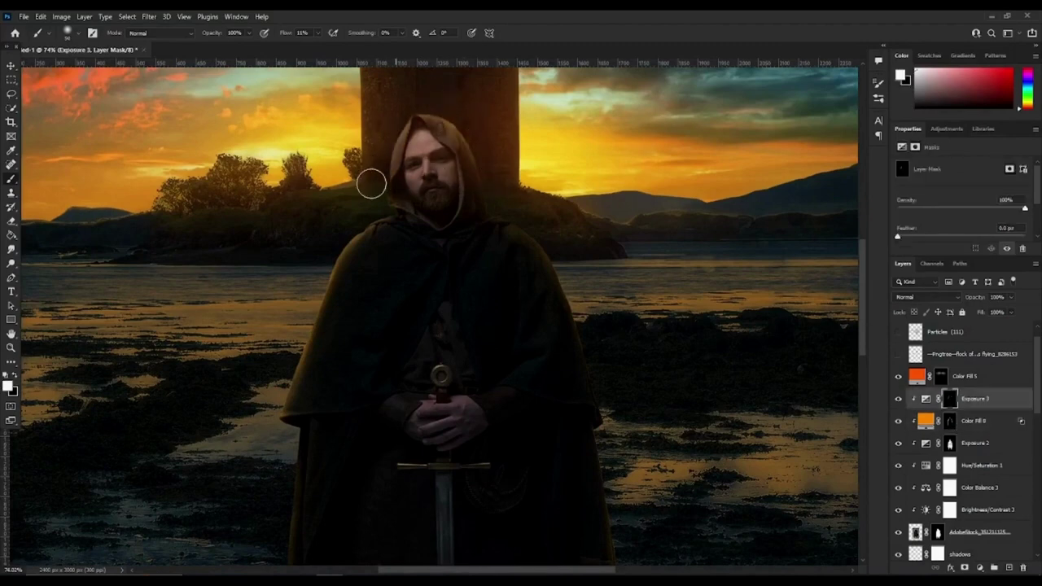
Paint Exposure 3's mask to brighten the swordsman's cloak edges.
scroll(580, 323, down, 2)
scroll(610, 429, down, 3)
scroll(616, 447, down, 3)
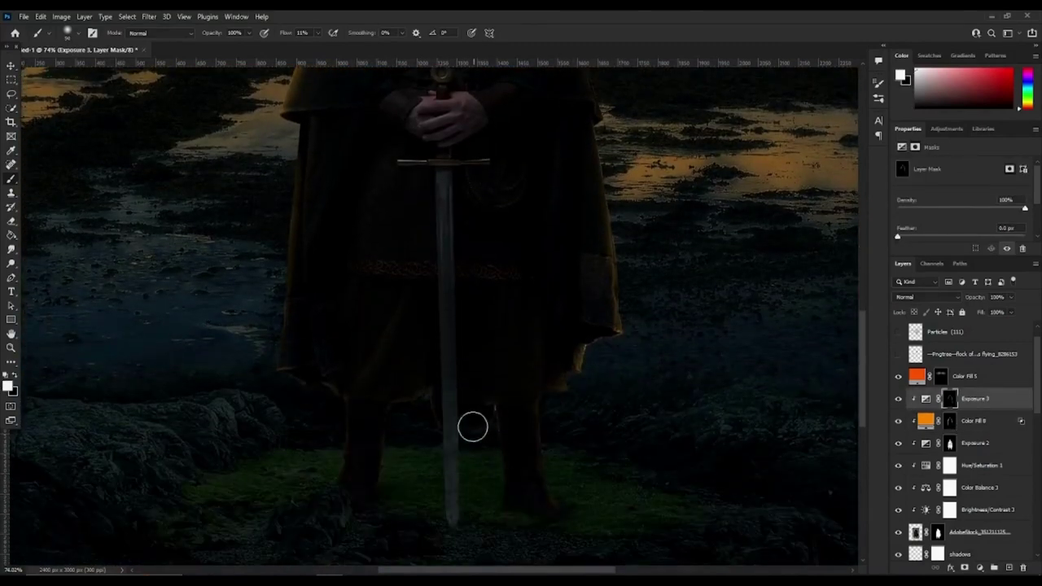
scroll(265, 365, up, 3)
scroll(268, 187, up, 5)
scroll(499, 131, down, 1)
scroll(499, 132, up, 1)
key(alt+bracketleft)
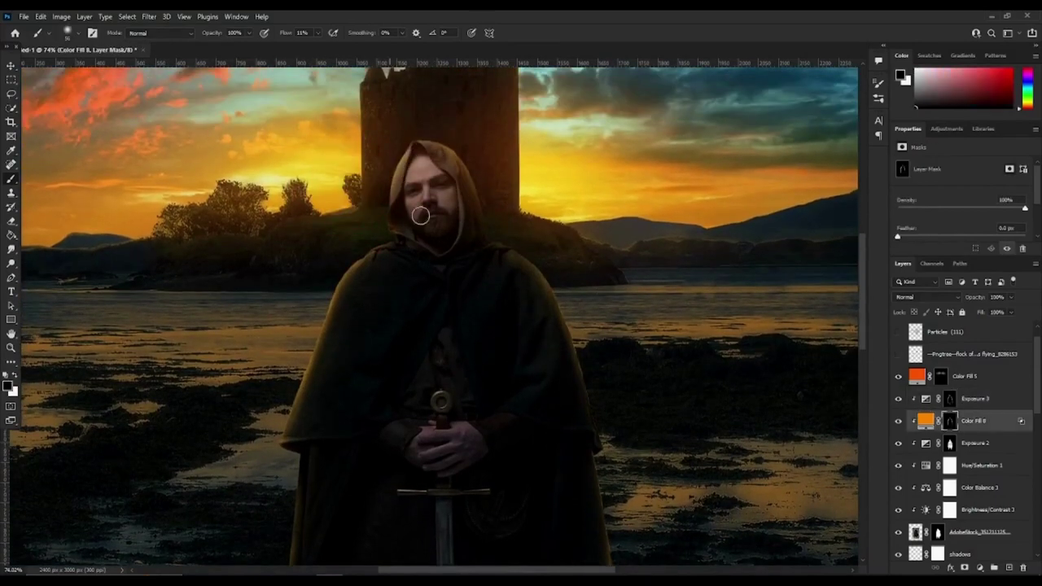
key(ctrl+0)
key(alt+bracketright)
scroll(969, 439, down, 5)
Add Exposure 4 at -2.87 above Brightness/Contrast 1 copy with an inverted mask.
click(977, 461)
click(979, 567)
click(944, 440)
drag(961, 193, 934, 192)
key(ctrl+i)
key(x)
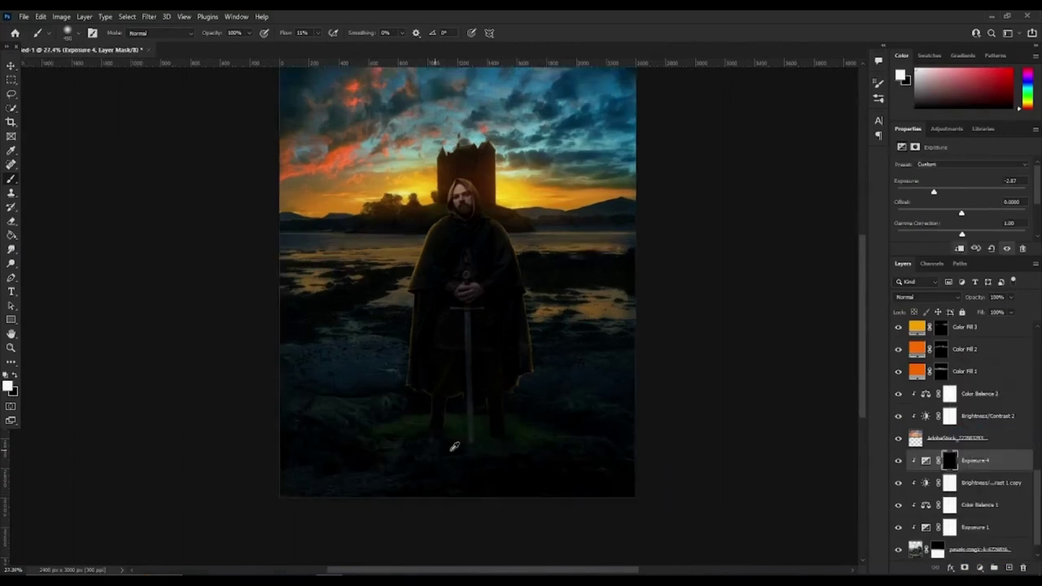
alt+scroll(453, 442, up, 3)
scroll(651, 558, down, 1)
alt+scroll(581, 367, down, 2)
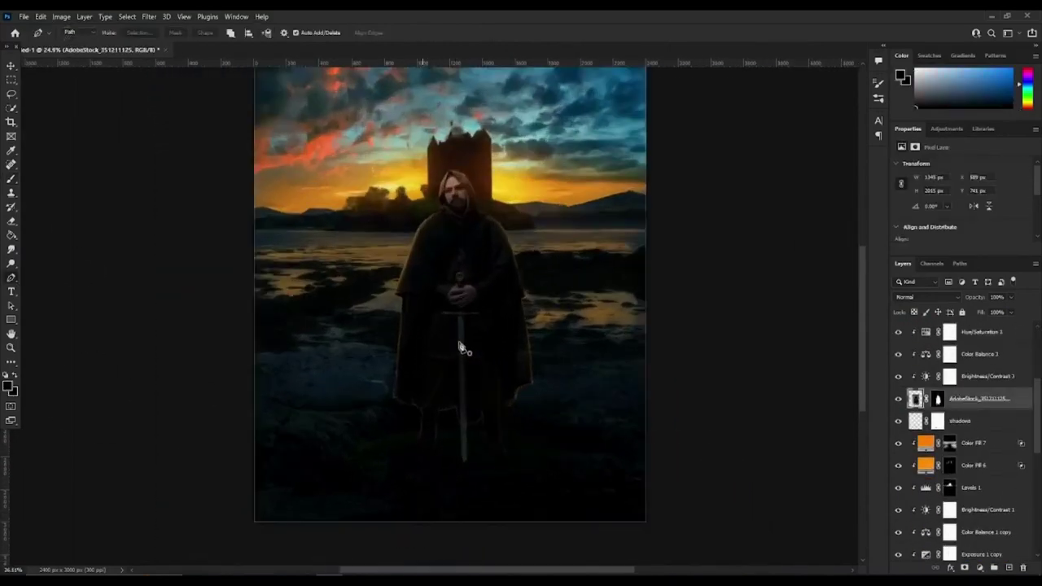
alt+scroll(460, 348, up, 4)
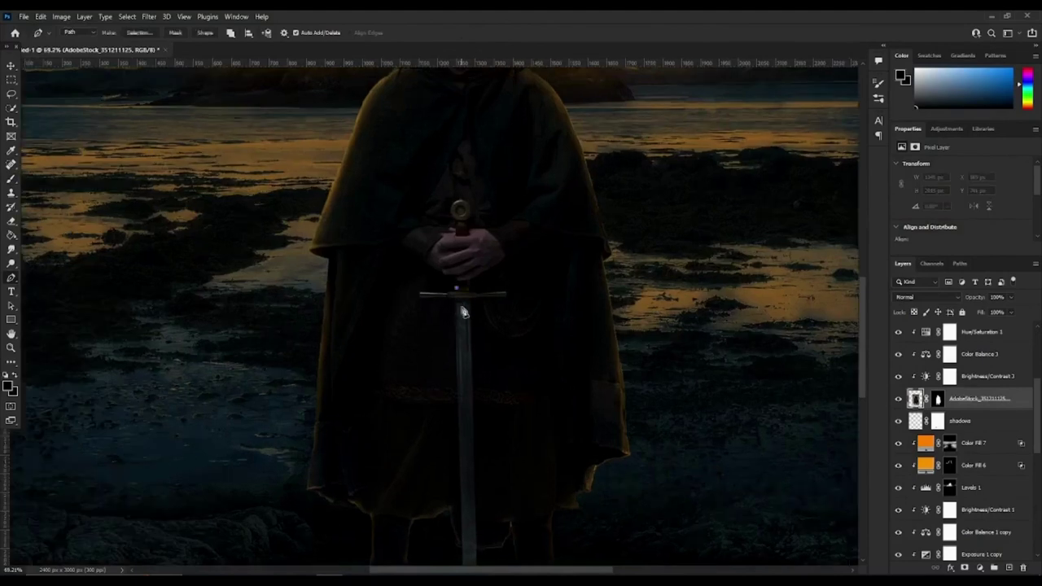
Trace the sword with a pen path and convert it into a selection.
click(460, 303)
alt+scroll(472, 366, up, 3)
click(478, 494)
scroll(426, 198, up, 3)
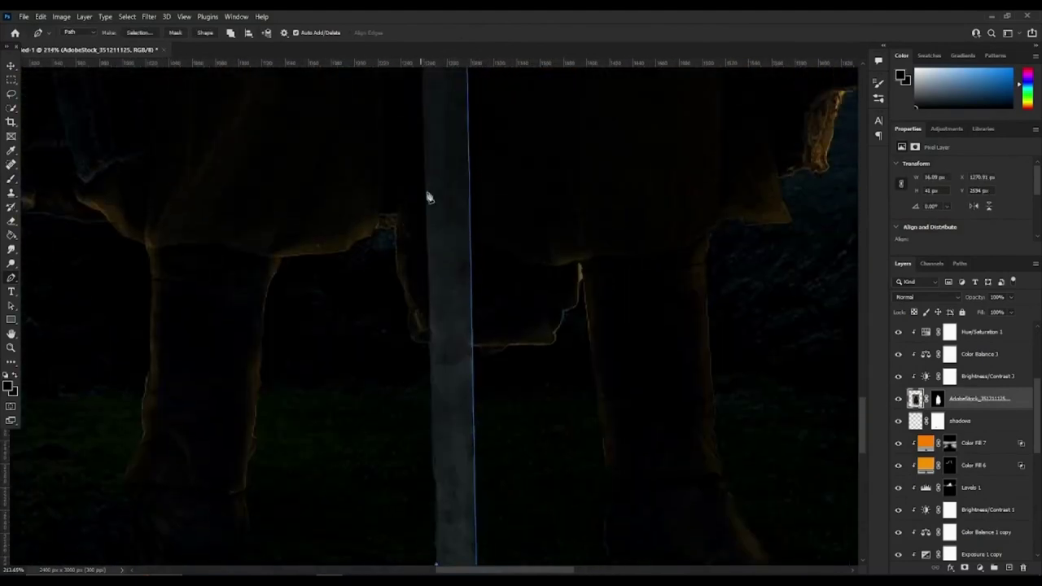
scroll(416, 144, up, 3)
scroll(425, 202, up, 3)
key(ctrl+Return)
alt+scroll(426, 244, down, 4)
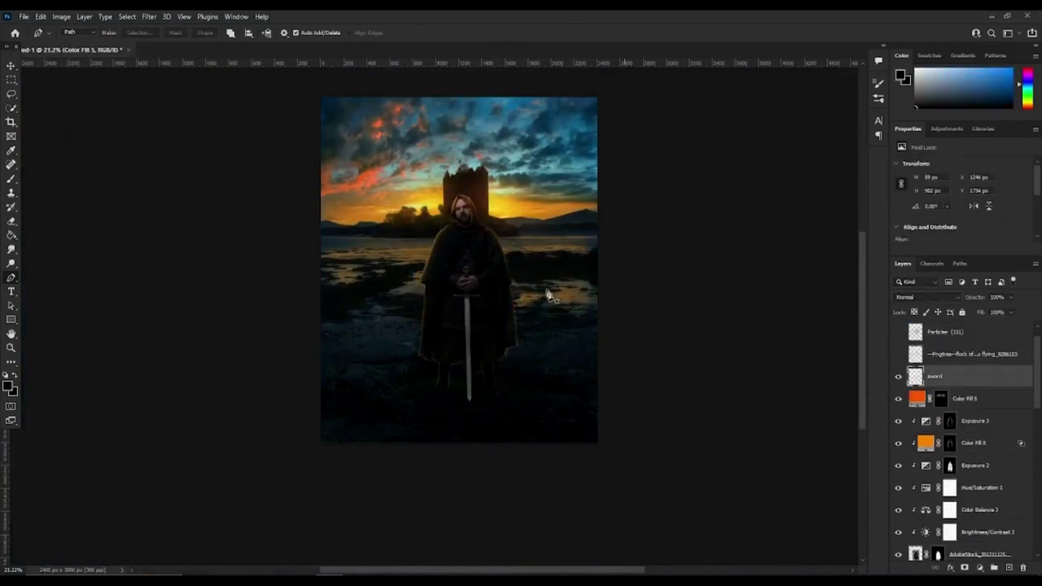
right_click(936, 376)
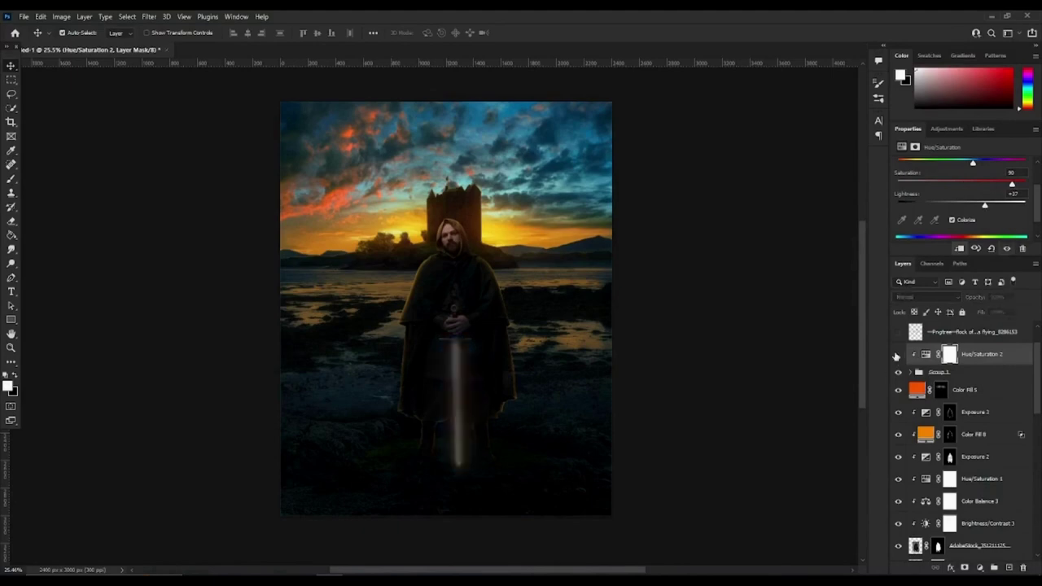
Adjust blending for blue Color Fill 9 and paint its mask near the sword.
scroll(480, 381, up, 2)
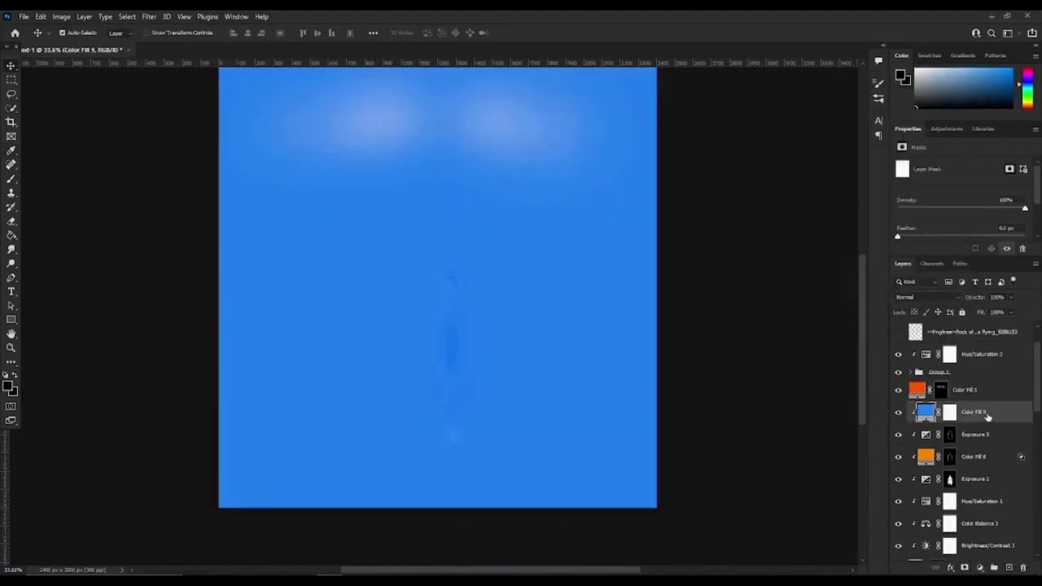
right_click(973, 412)
click(896, 111)
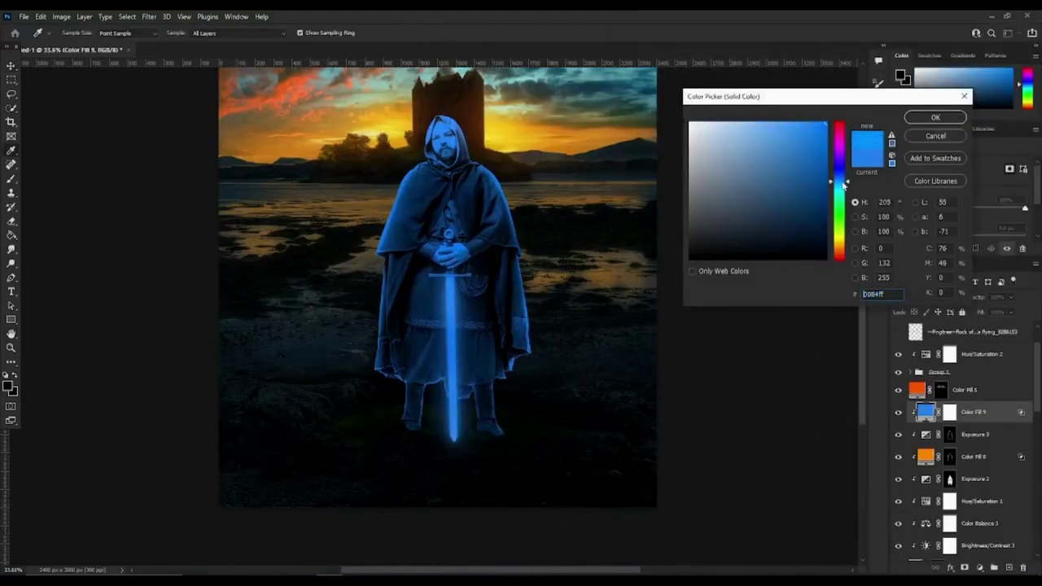
scroll(425, 304, up, 5)
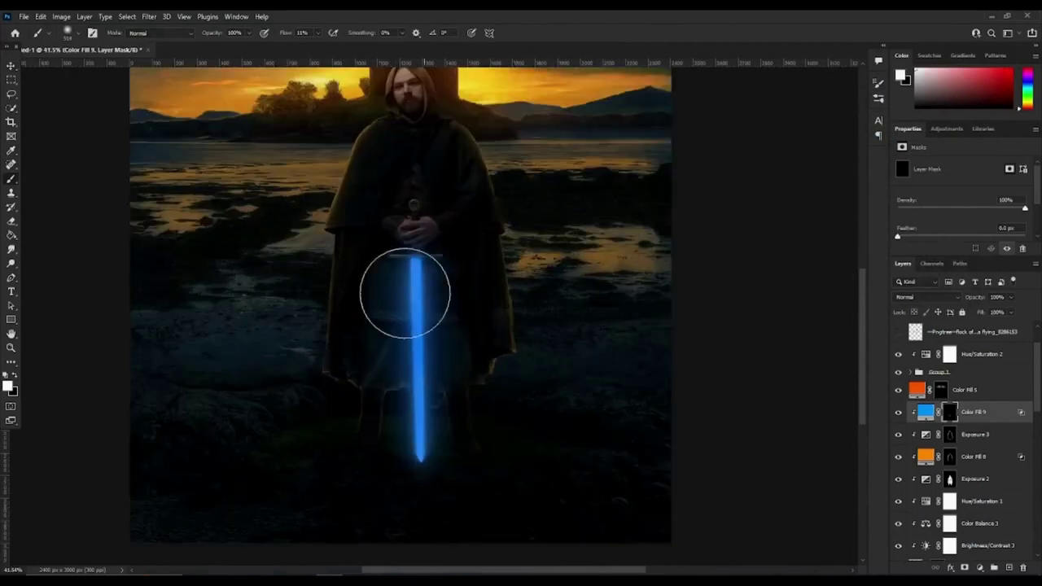
key(x)
key(bracketright)
key(bracketright)
key(bracketright)
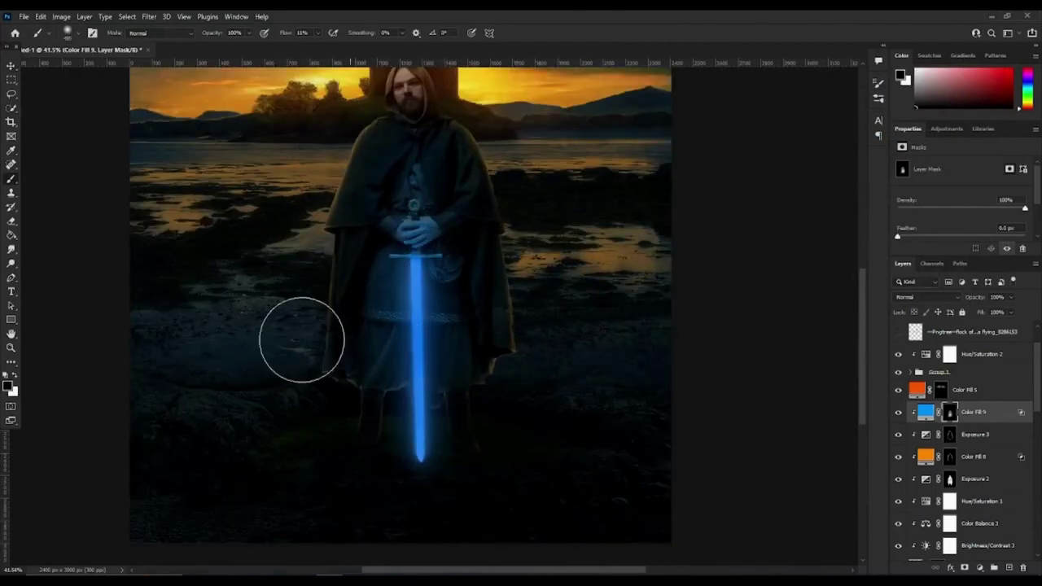
scroll(372, 174, down, 5)
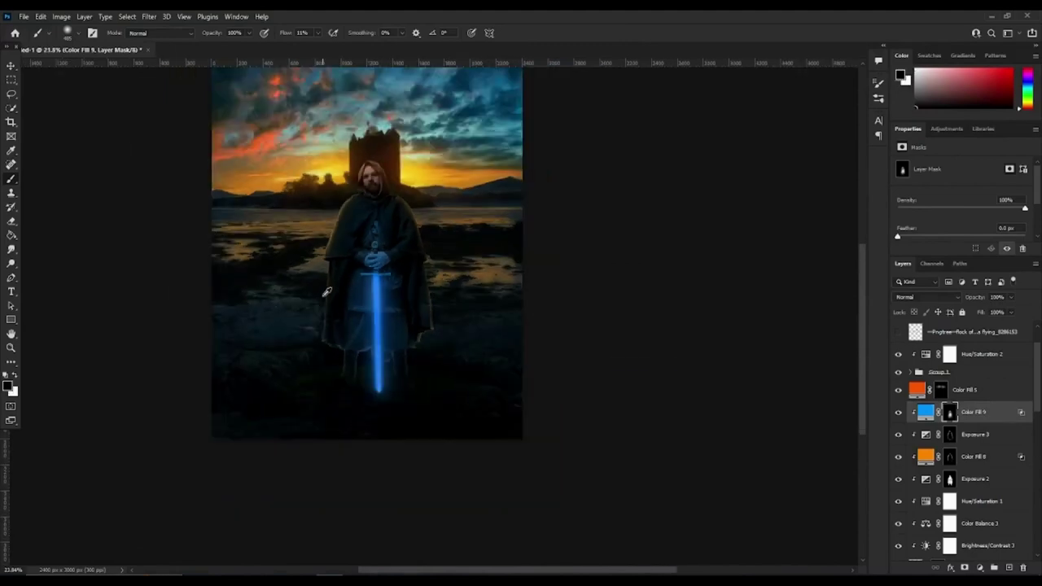
Set Hue/Saturation 2 to Hue 210 and Saturation 100 to tint the sword blue.
click(949, 354)
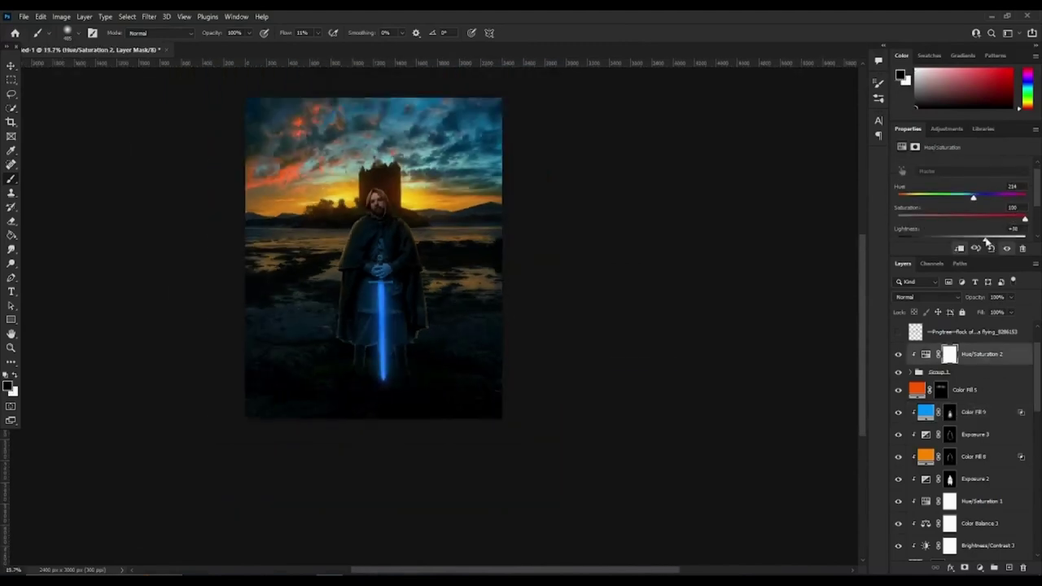
scroll(320, 288, up, 3)
scroll(960, 440, down, 5)
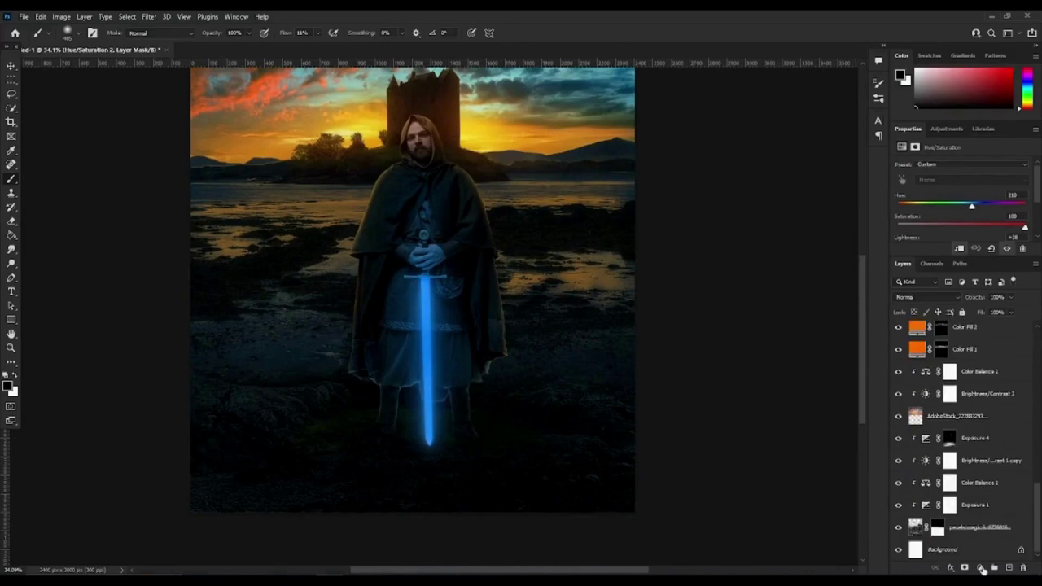
Add blue Color Fill 10 above Exposure 4 lighting the ground, then transform Particles (20).
click(949, 438)
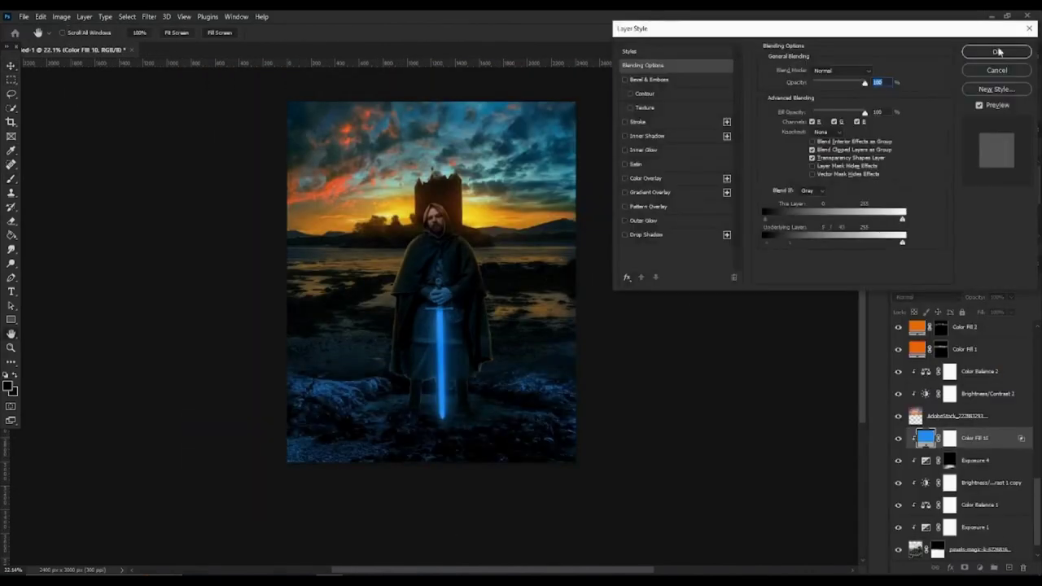
scroll(461, 415, up, 2)
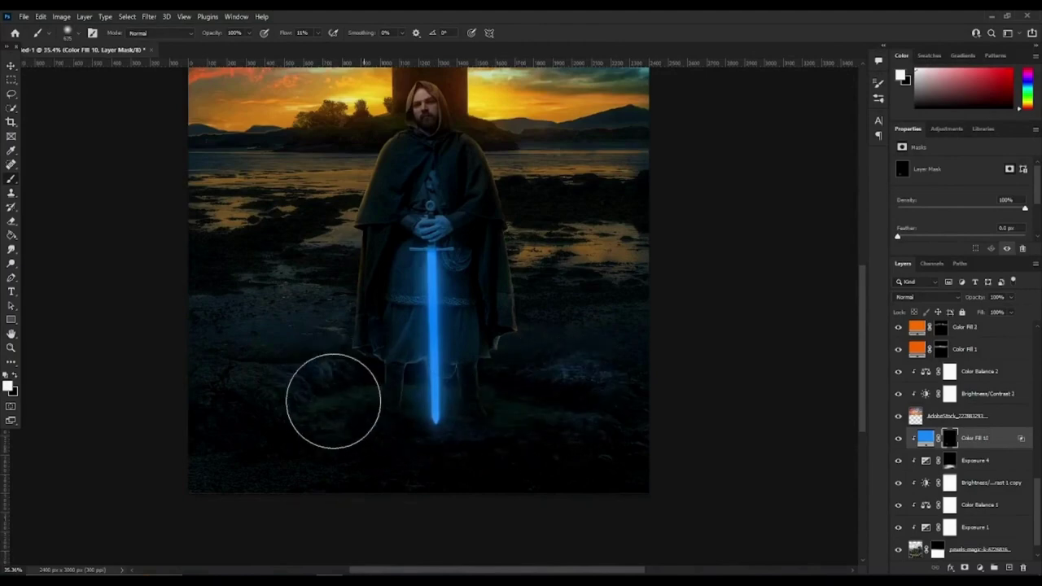
scroll(472, 389, down, 2)
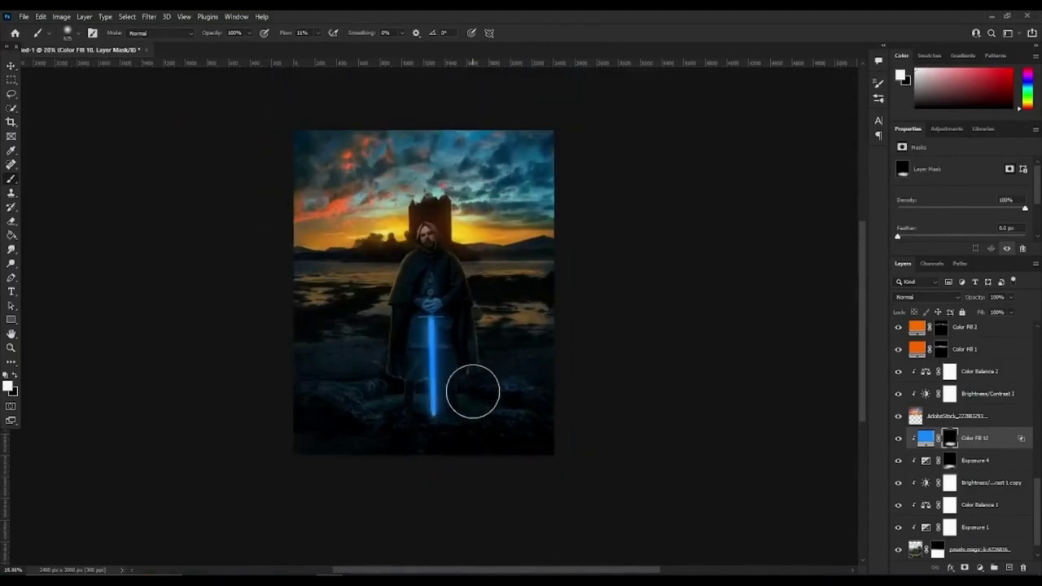
scroll(975, 411, up, 10)
click(898, 331)
key(ctrl+t)
Scale, rotate and place the first particles layer on the sword, then hue-shift it blue.
drag(279, 442, 358, 455)
drag(416, 339, 422, 340)
key(Return)
key(ctrl+u)
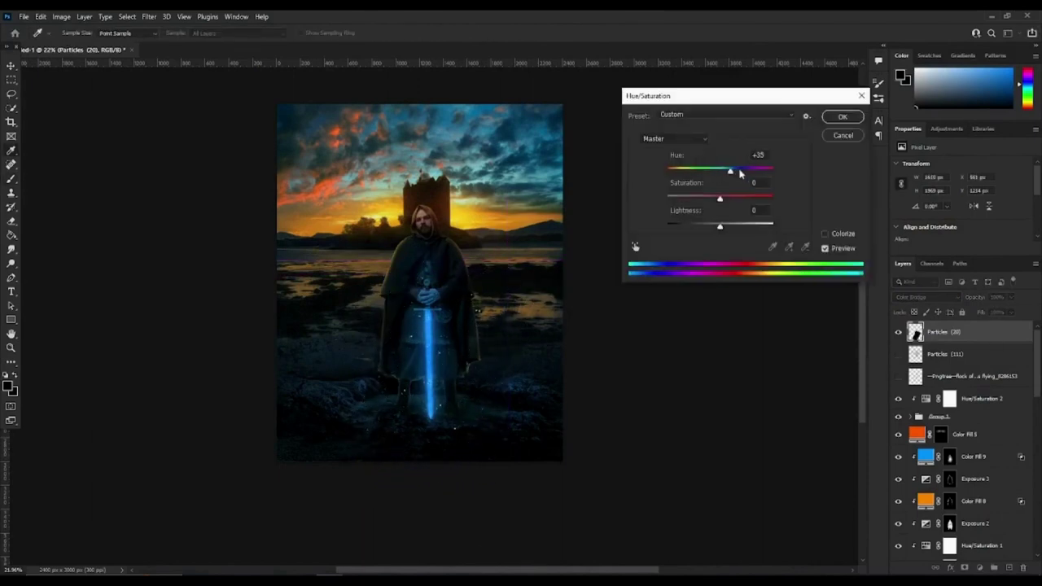
key(Return)
key(b)
scroll(371, 368, up, 2)
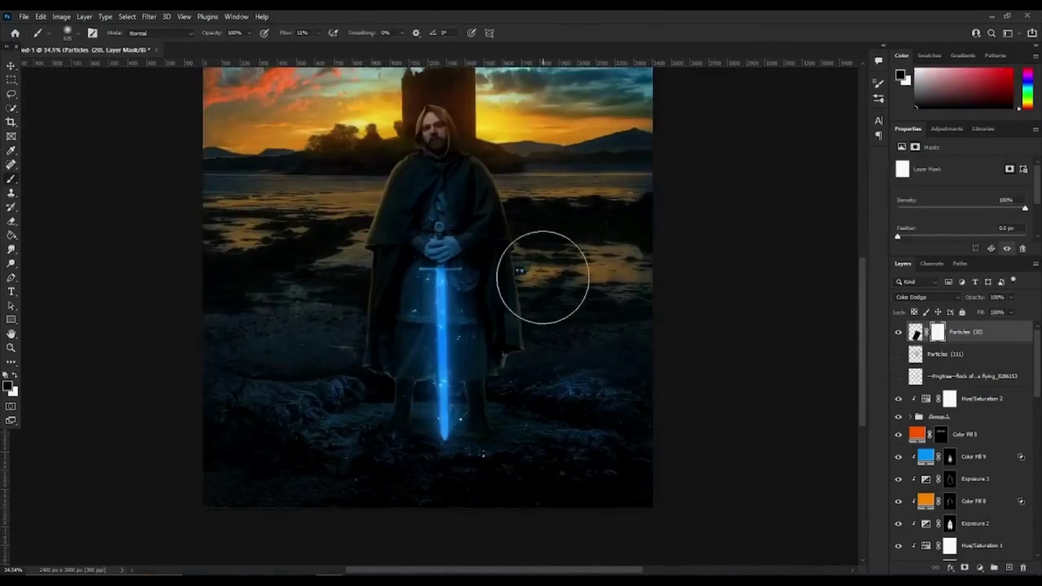
Show Particles (111) above the others, move it onto the sword and shift its hue.
drag(959, 377, 959, 330)
click(898, 331)
key(ctrl+t)
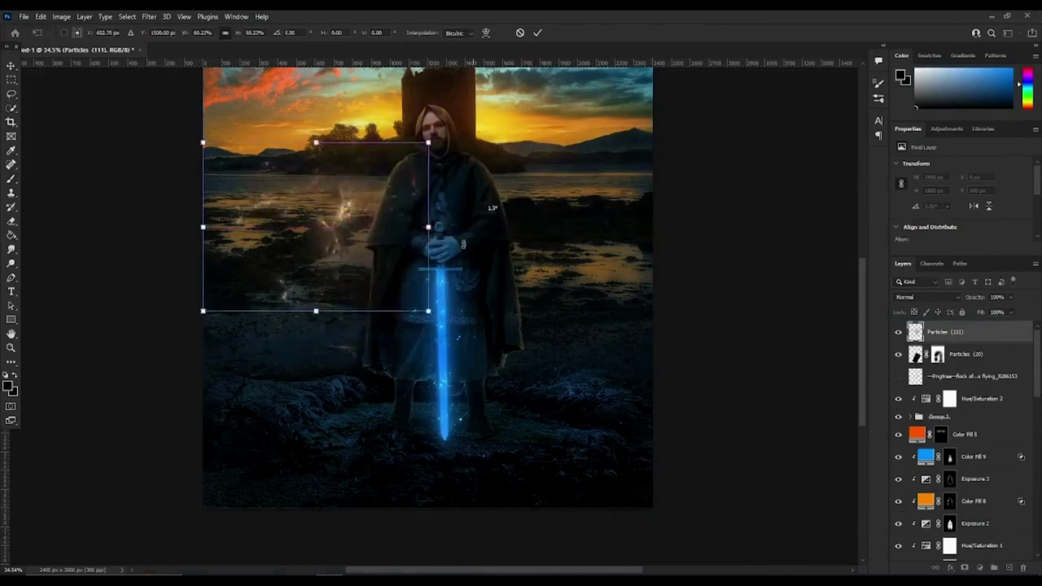
drag(443, 349, 518, 401)
key(Return)
key(ctrl+u)
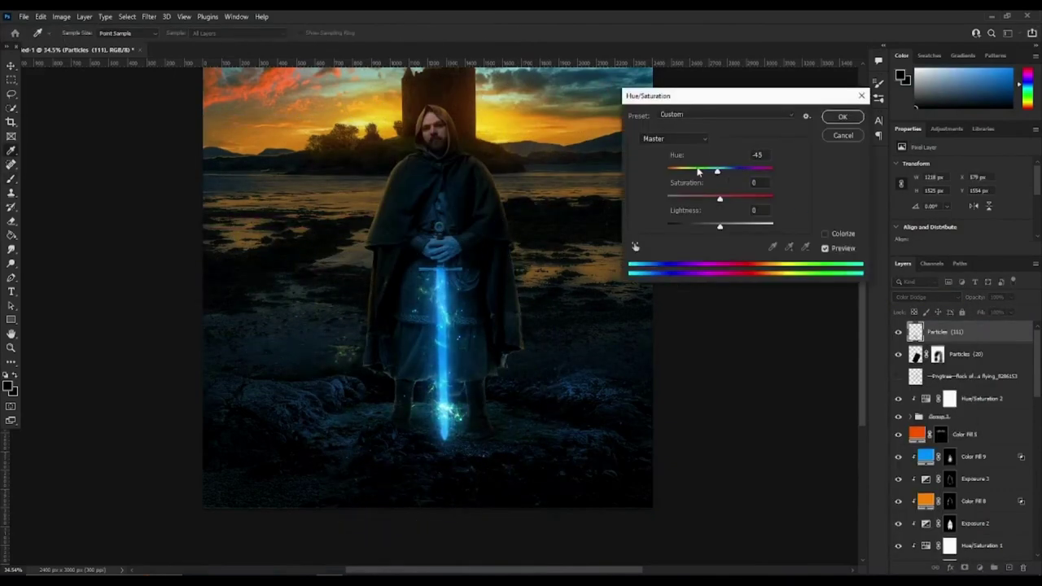
key(Return)
key(b)
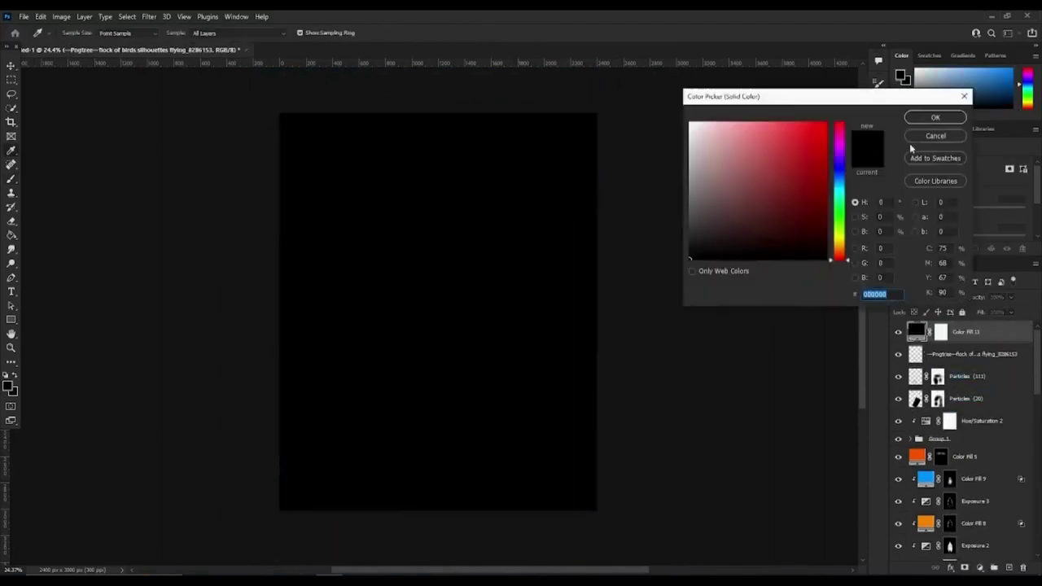
Make Color Fill 11 an orange Screen fill hidden behind an inverted black mask.
click(936, 117)
key(ctrl+i)
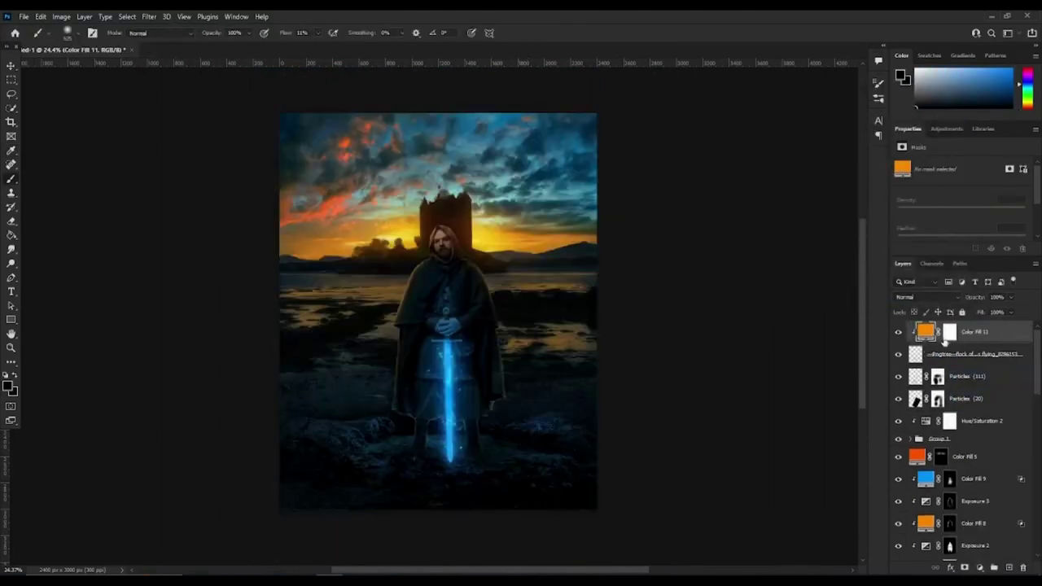
click(928, 297)
click(918, 396)
key(b)
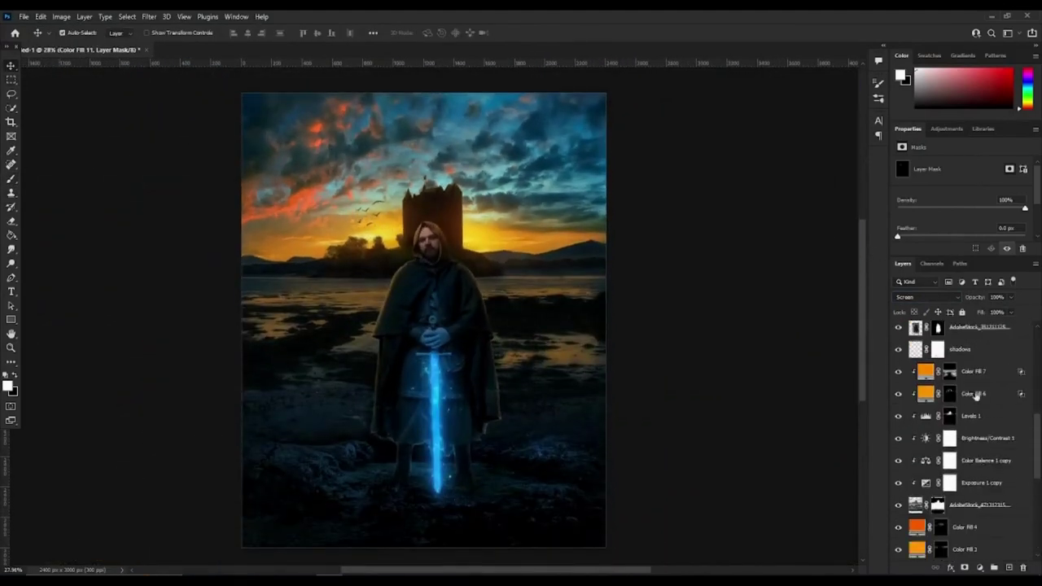
Brush on the Levels 1 layer mask to refine it.
click(949, 416)
scroll(950, 416, up, 1)
key(b)
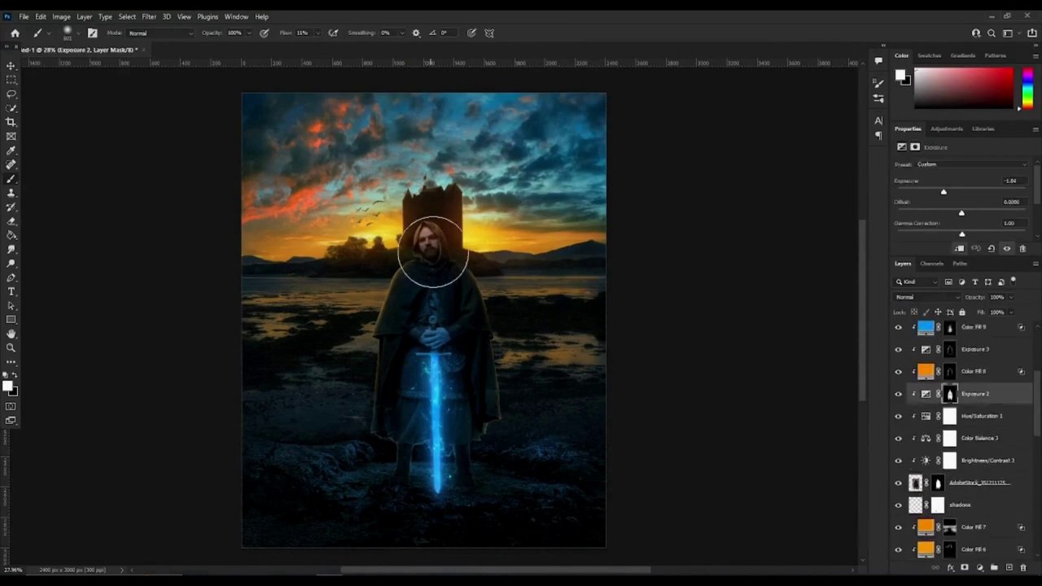
scroll(420, 266, down, 5)
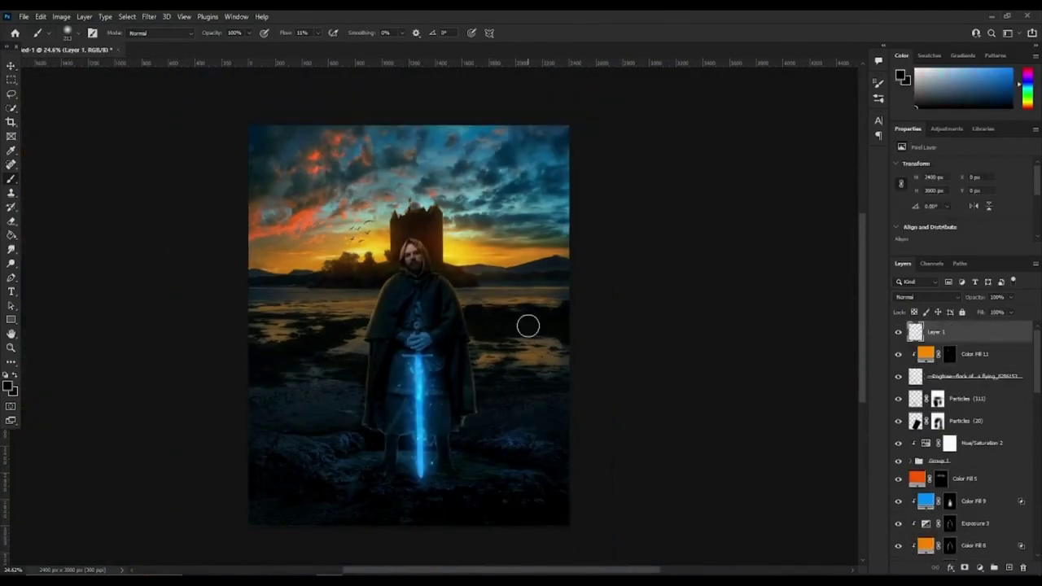
In the Camera Raw Filter, raise contrast and brighten the sky highlights.
key(ctrl+shift+a)
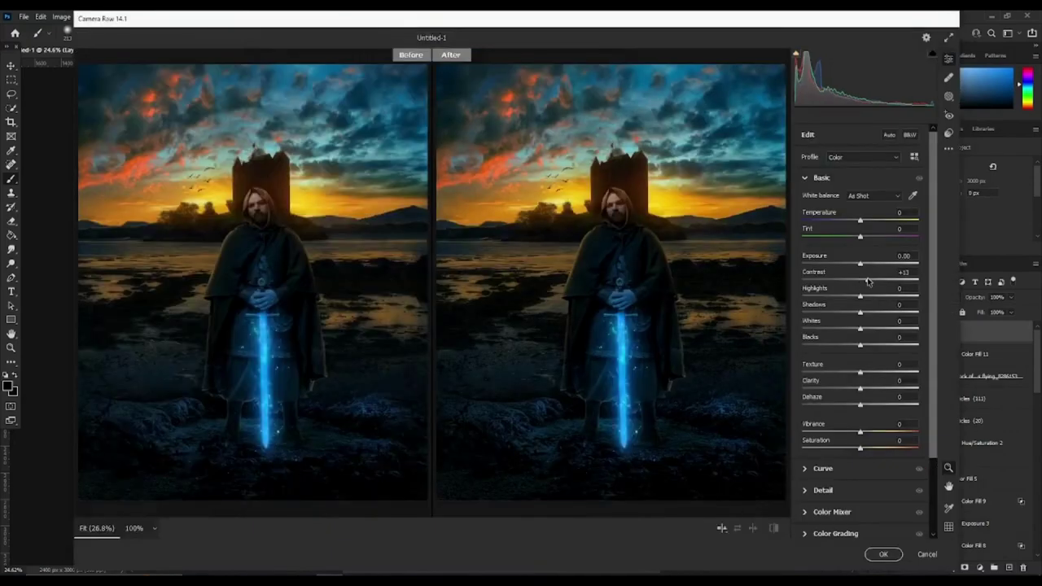
drag(861, 281, 867, 280)
mouse_move(860, 295)
mouse_down()
mouse_move(871, 296)
mouse_move(868, 329)
mouse_up()
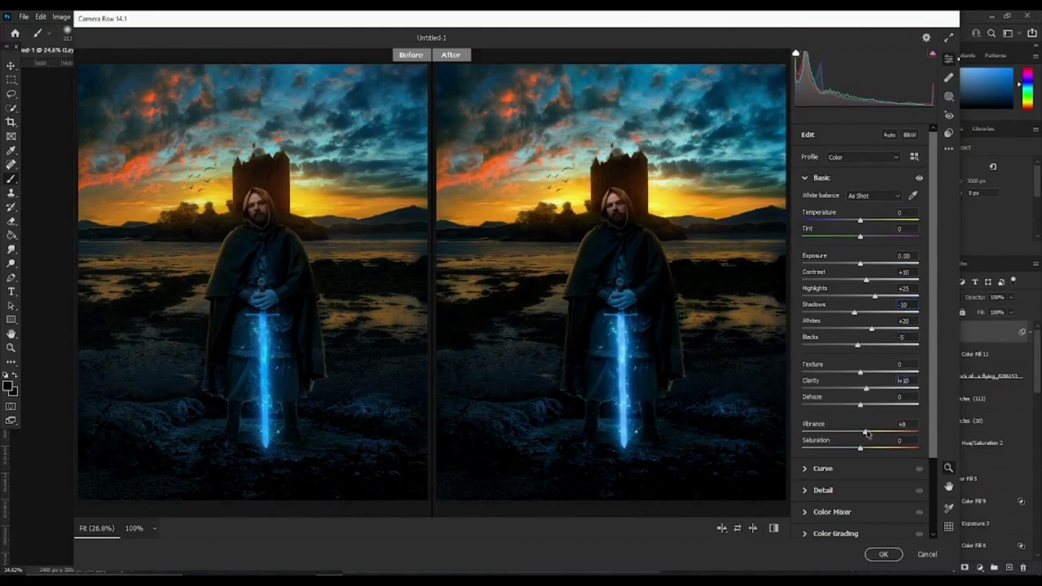
Adjust the tone curve, shift red and orange hues, and tint the shadows blue.
click(823, 468)
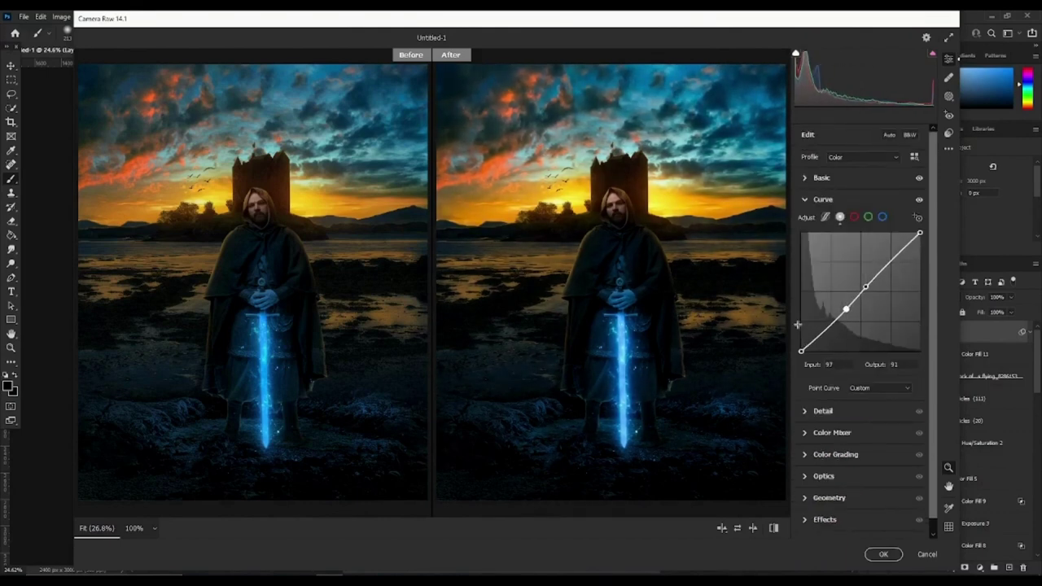
click(832, 432)
drag(860, 304, 842, 306)
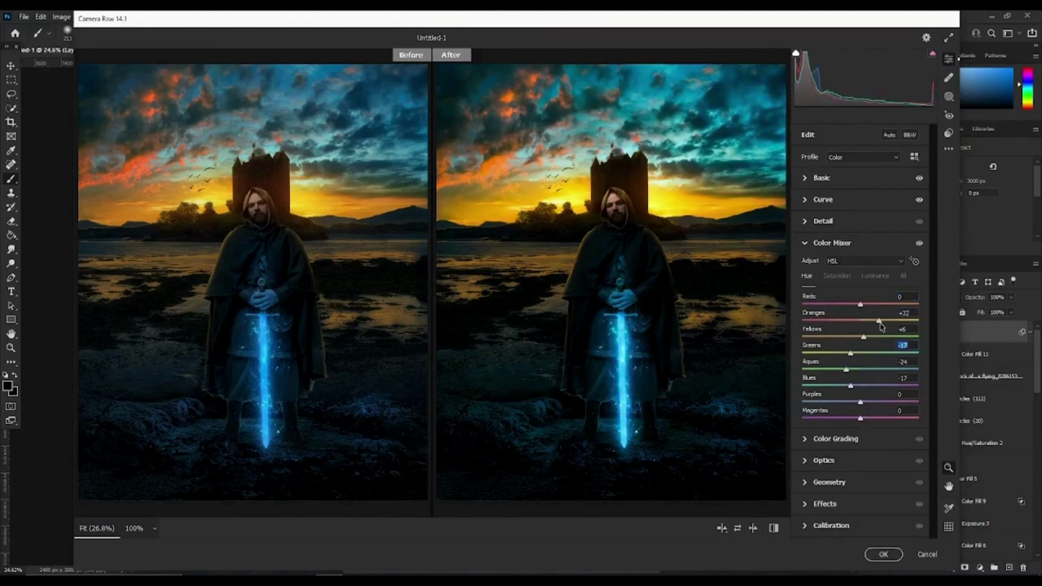
drag(861, 320, 844, 321)
click(864, 440)
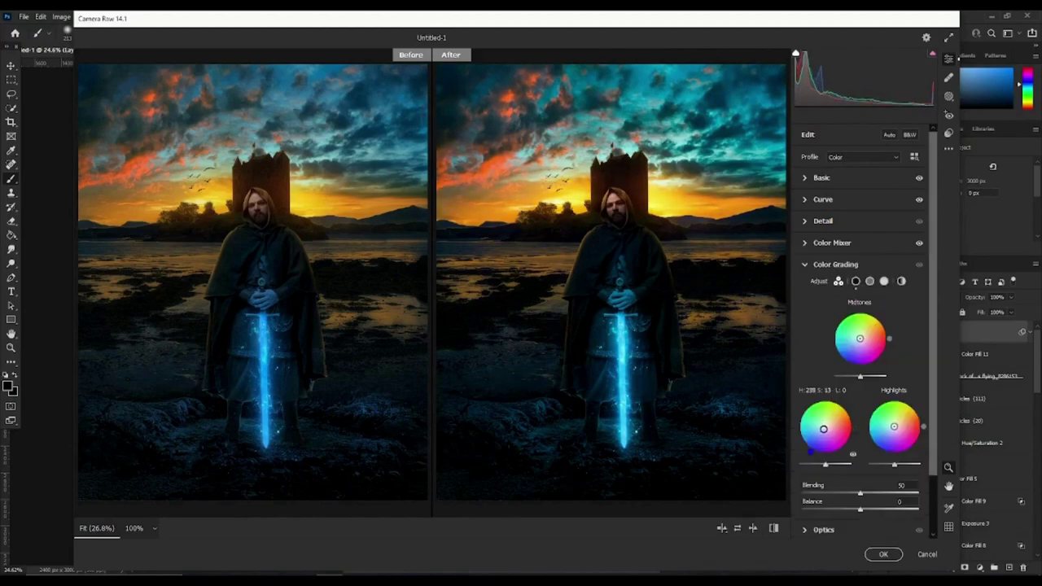
drag(821, 430, 823, 427)
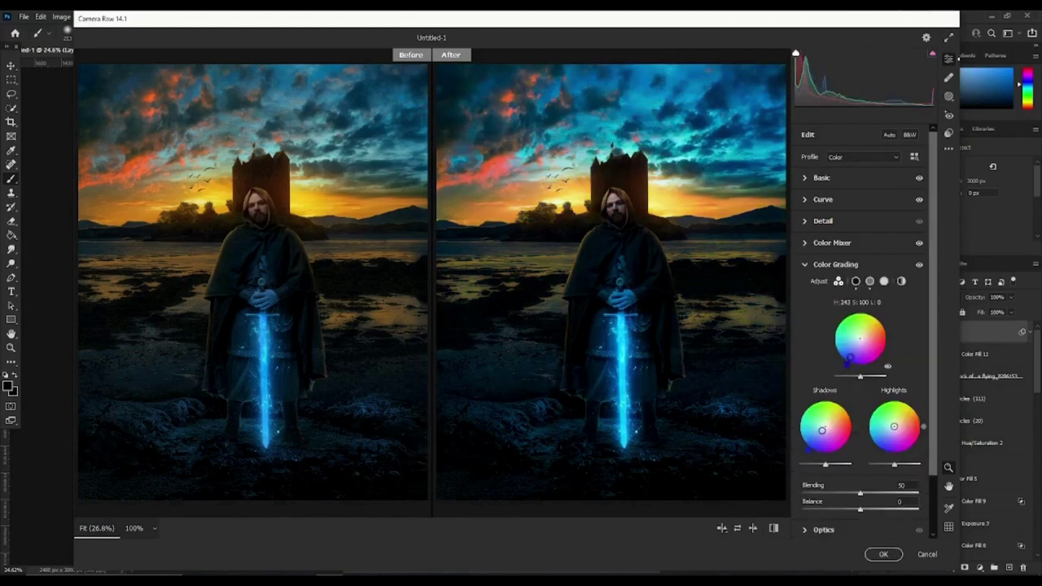